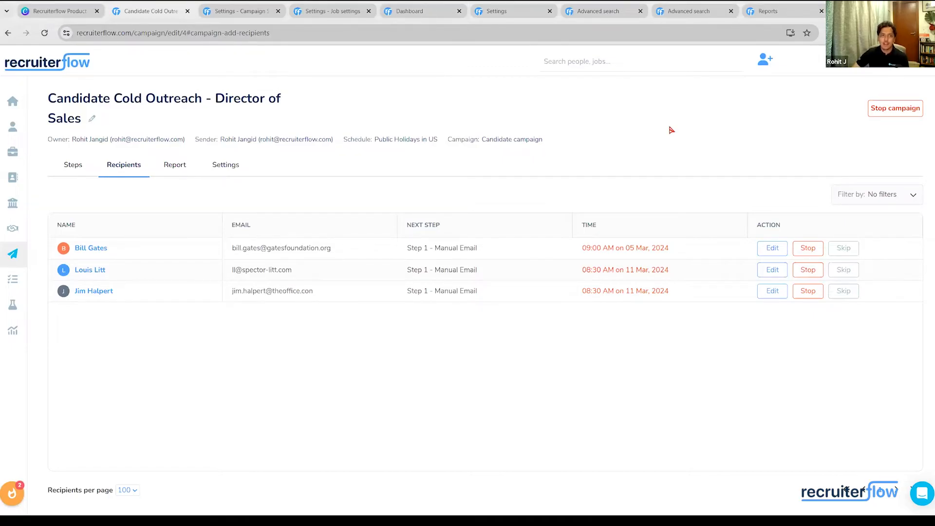
Open the campaign's Step 1 manual email for editing and review its message body and signature.
click(85, 165)
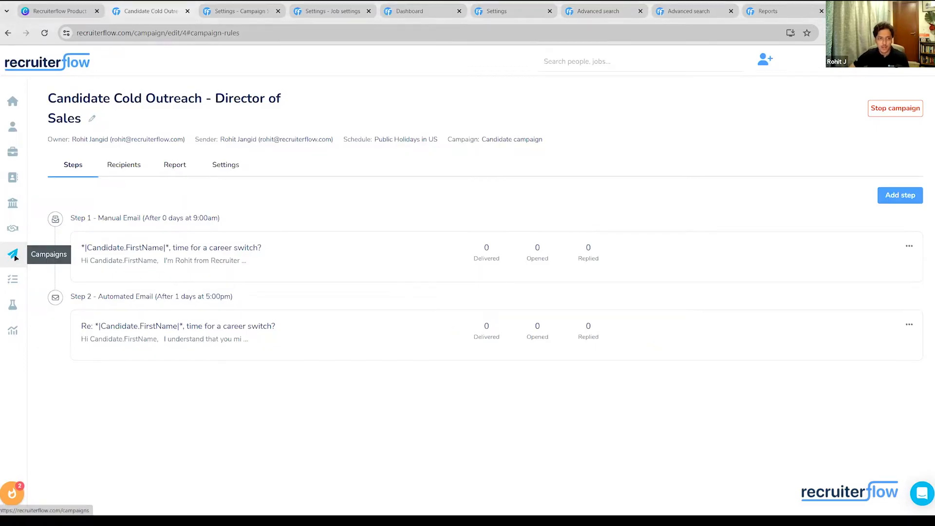
click(887, 200)
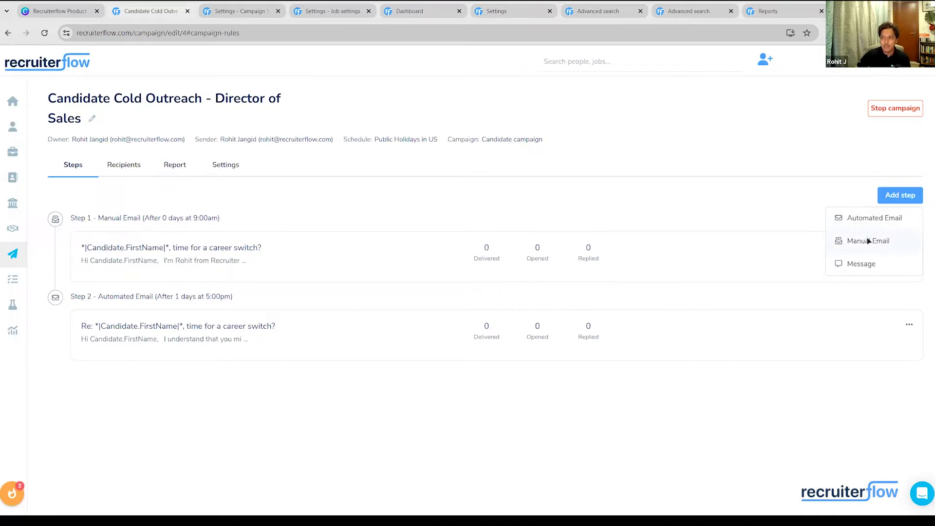
click(910, 246)
click(896, 268)
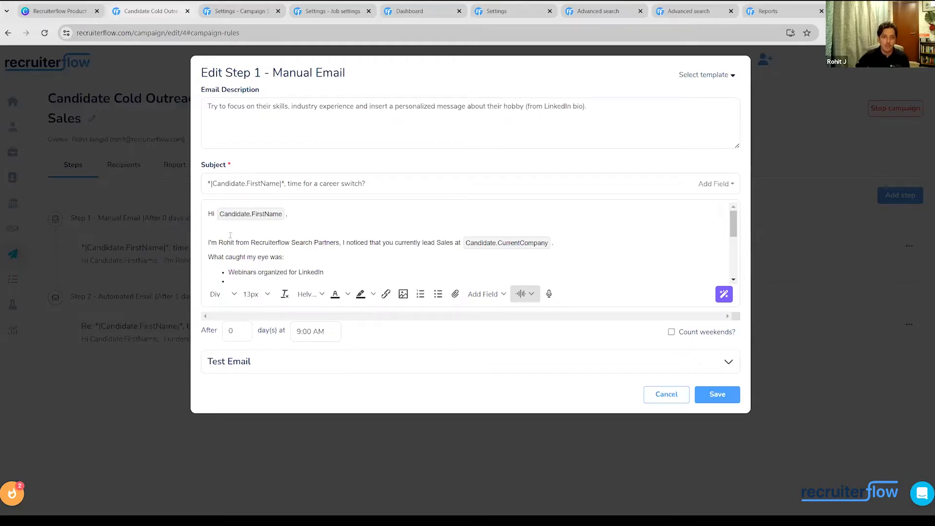
drag(231, 242, 375, 253)
click(374, 253)
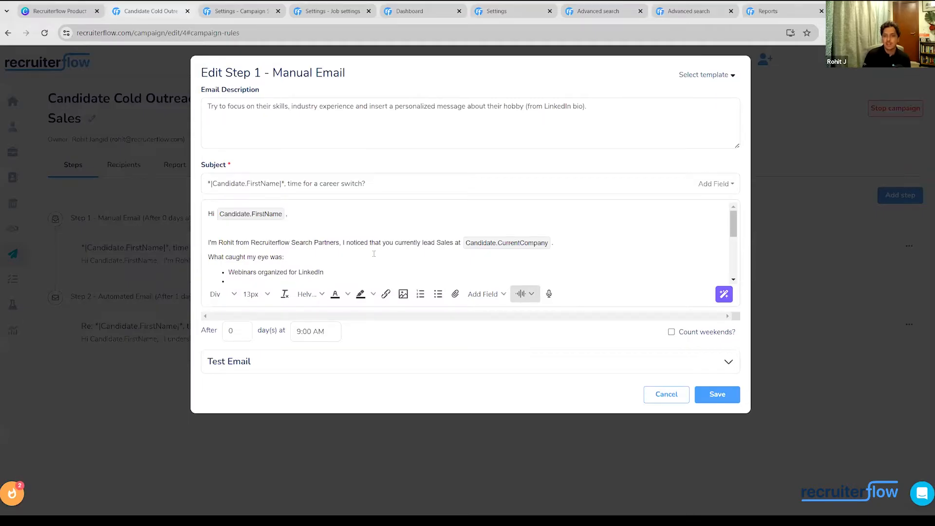
scroll(374, 253, down, 2)
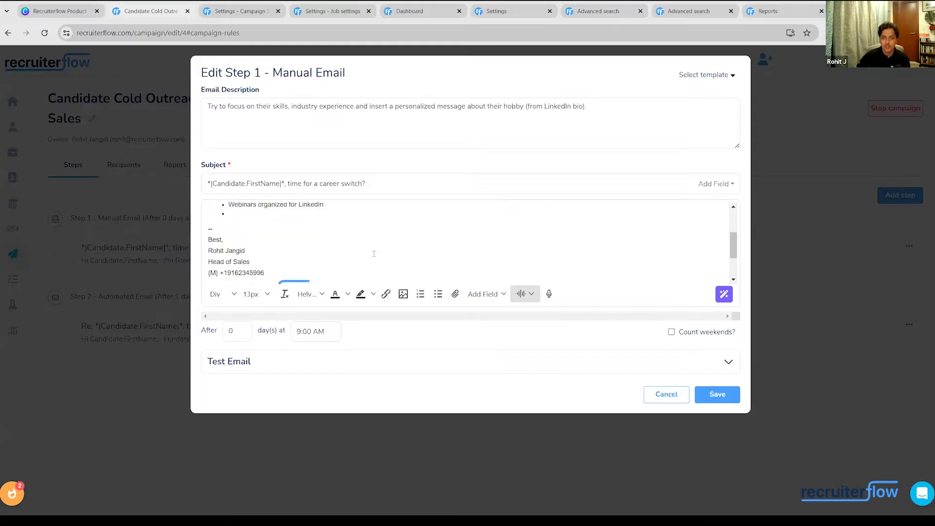
scroll(375, 254, up, 2)
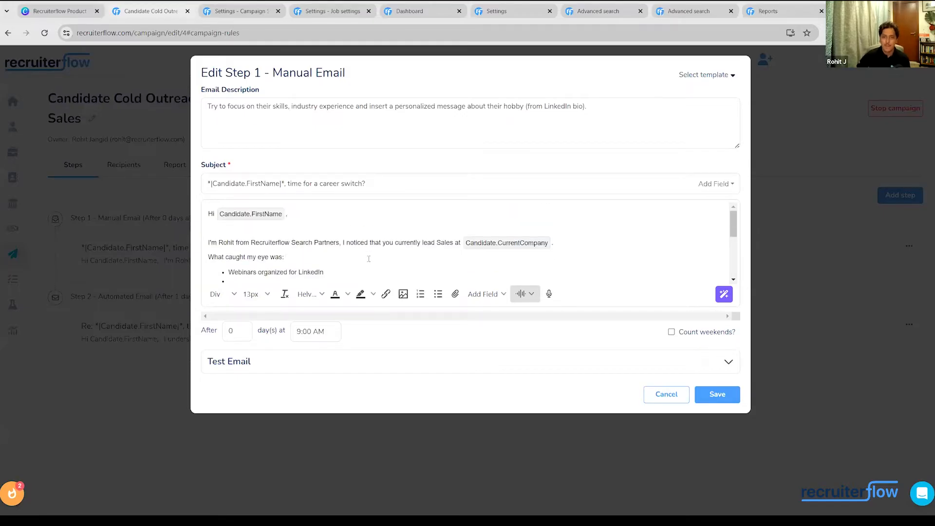
View the input fields of the Magic by Recruiterflow email generator and leave it without generating an email.
click(724, 294)
click(700, 259)
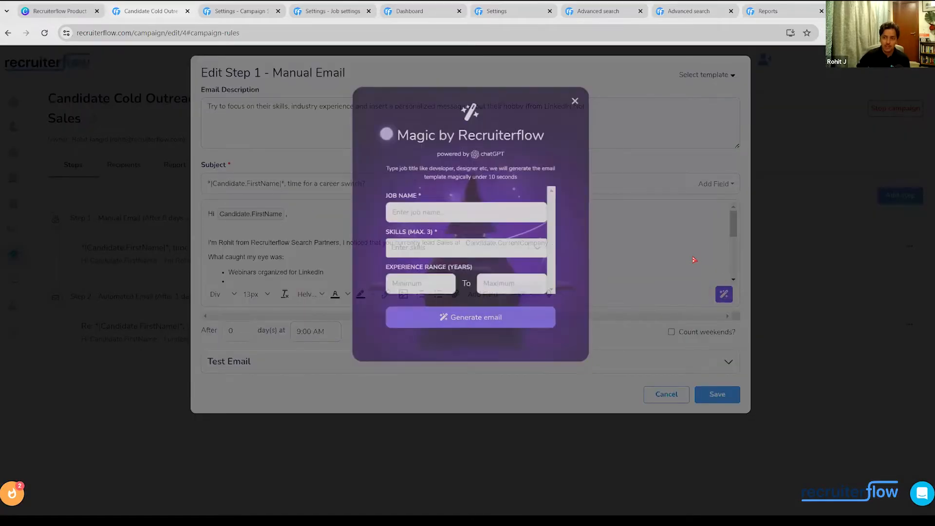
click(730, 293)
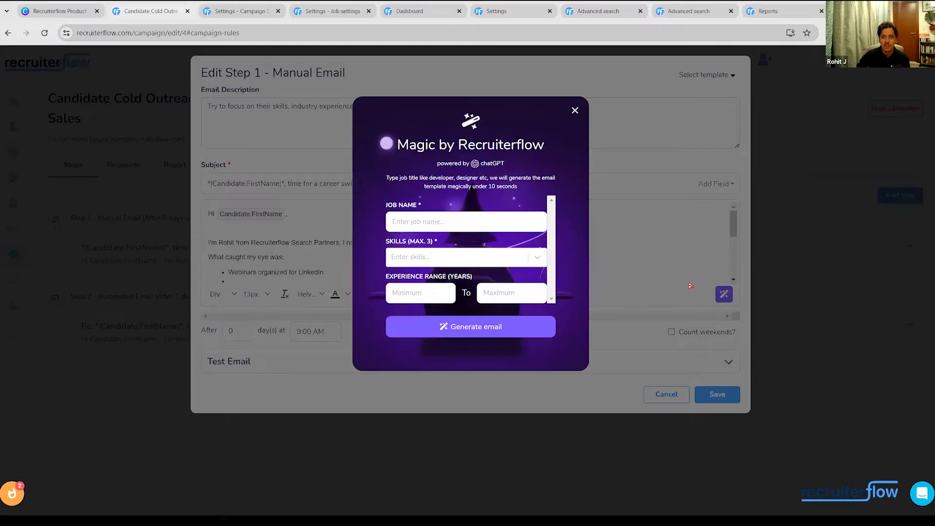
click(627, 271)
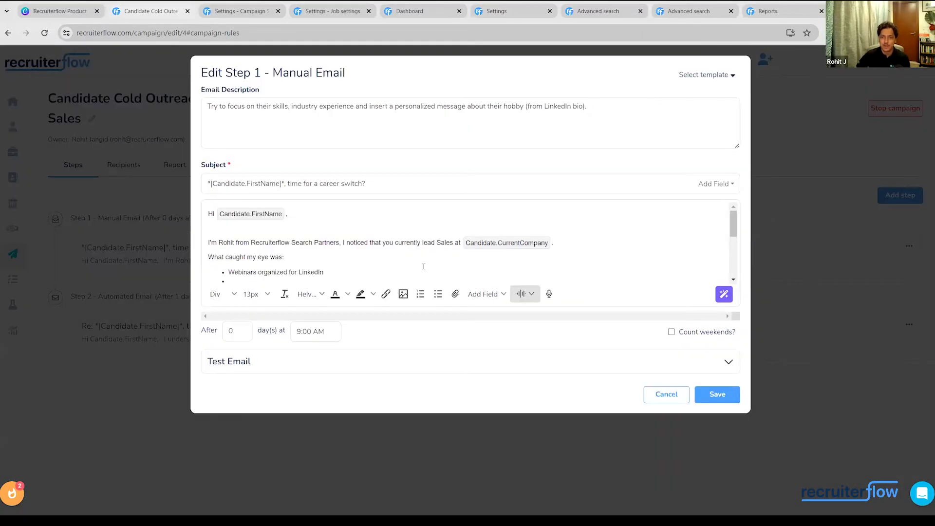
Select the email body from the introduction through the webinars bullet and view the available tone-of-voice options.
drag(324, 272, 209, 243)
drag(337, 272, 208, 243)
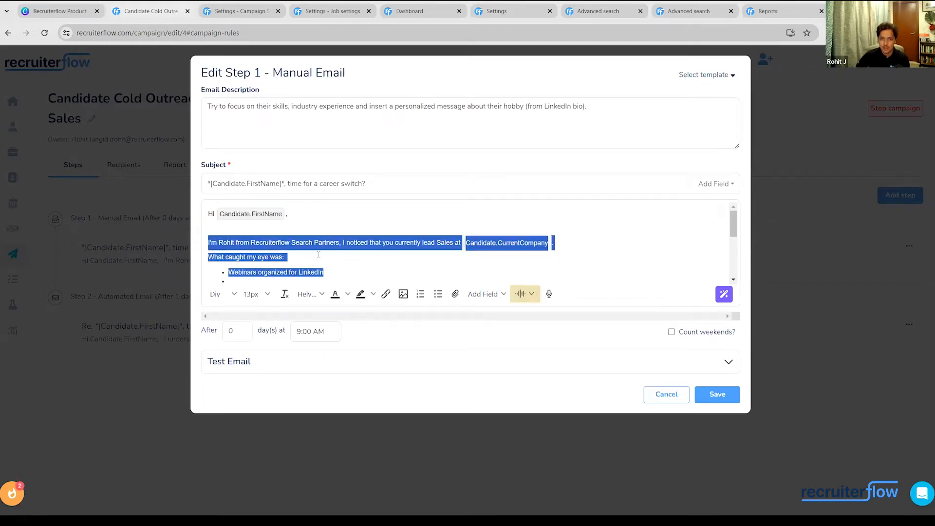
click(532, 294)
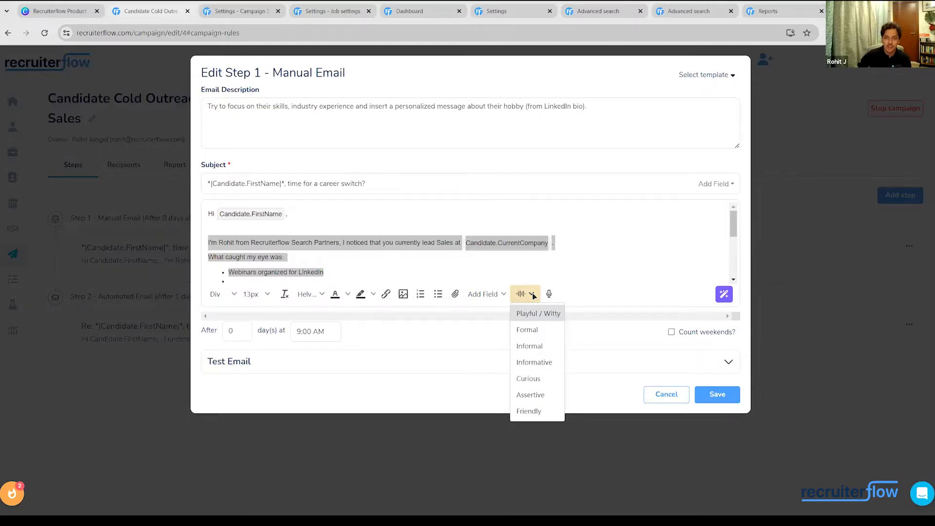
click(534, 296)
Dictate text onto the webinars bullet and delete the second dictated sentence, keeping only "As a test.".
click(551, 300)
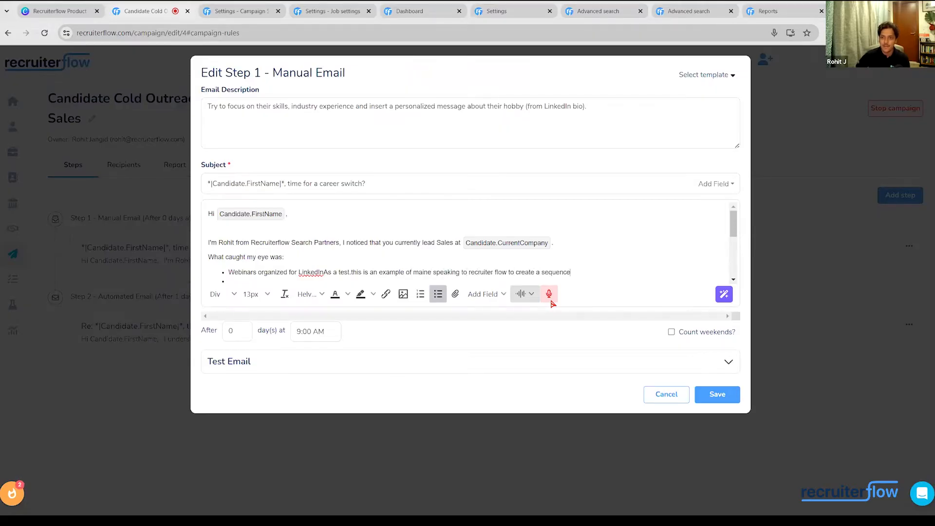
click(552, 302)
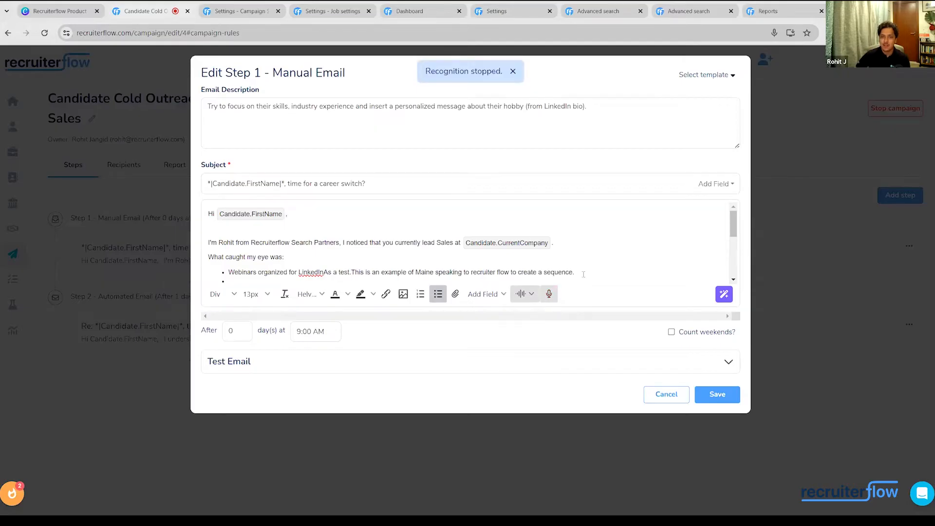
scroll(584, 274, down, 2)
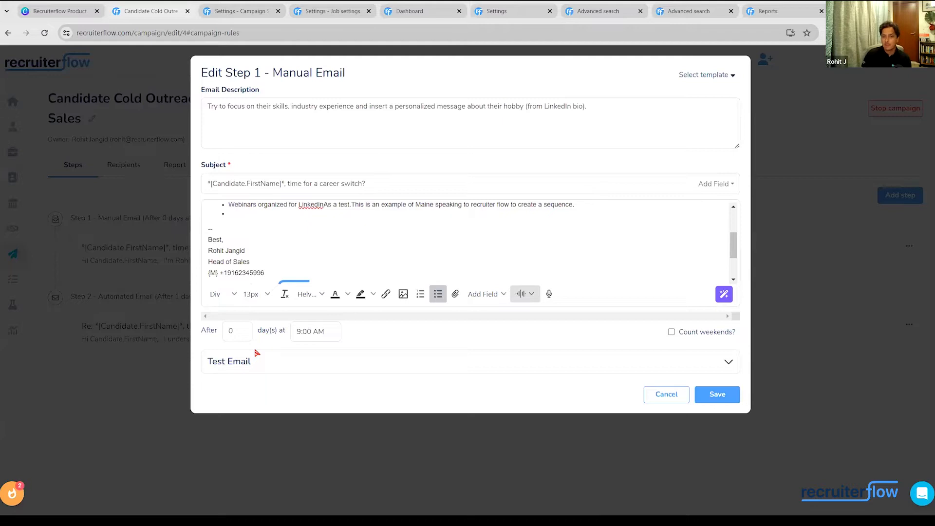
drag(589, 209, 352, 273)
key(BackSpace)
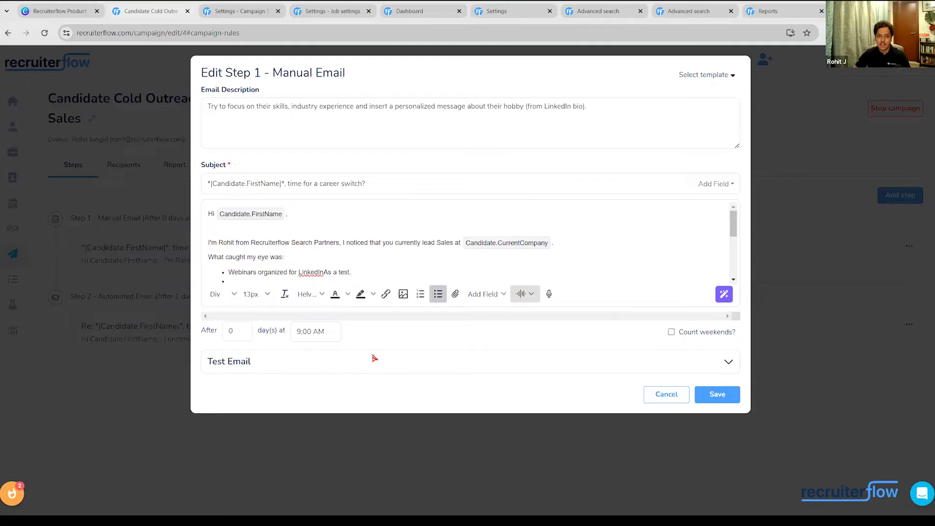
Personalize the test email with the Bill Gates candidate profile and save the Step 1 manual email.
click(715, 366)
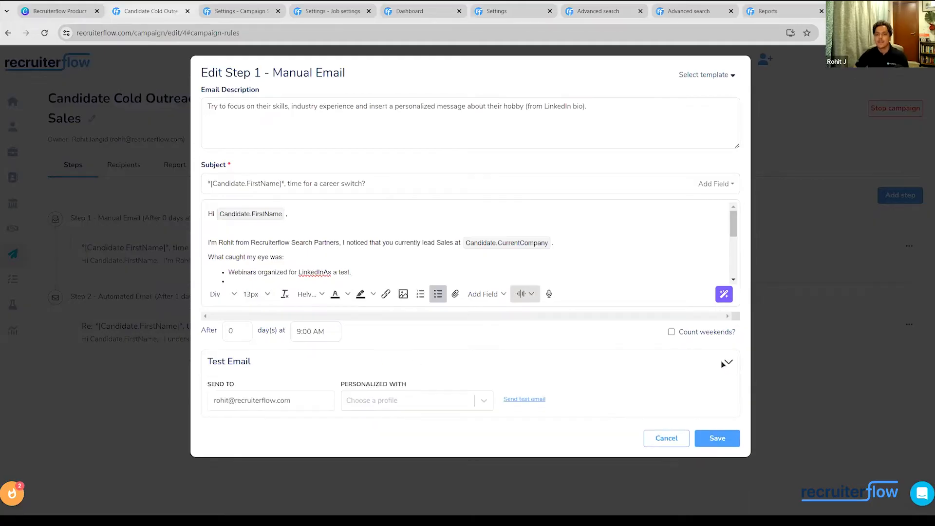
click(429, 405)
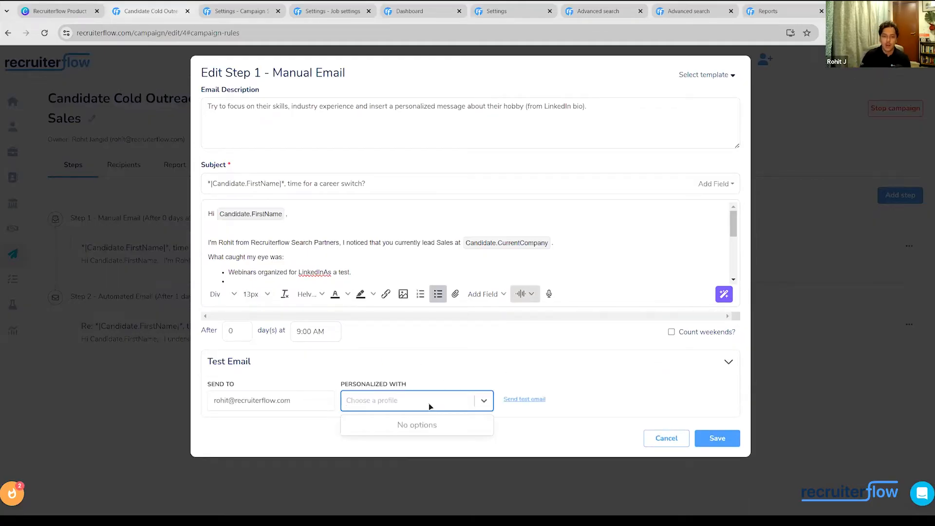
text(bill)
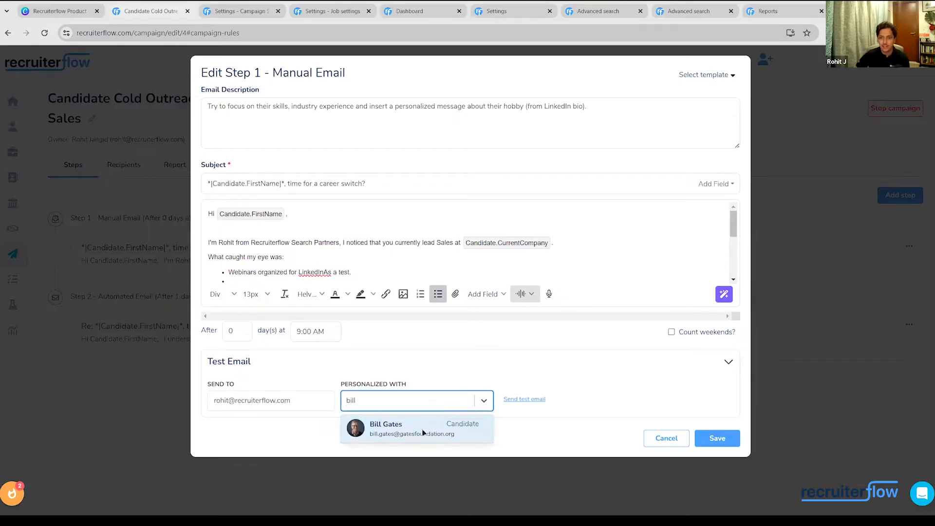
click(422, 431)
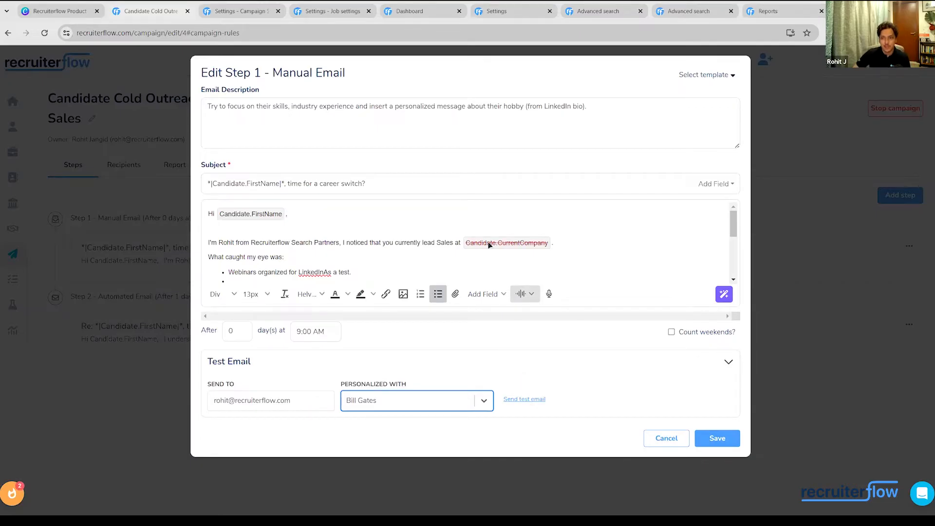
click(713, 438)
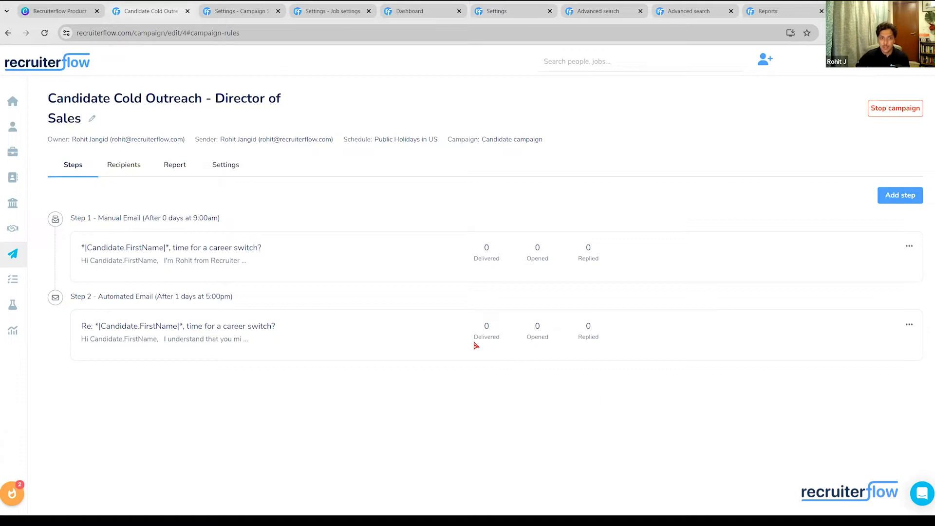
Open the Step 1 email for the recipient Bill Gates, view its alternative send option and leave it unsent.
click(143, 171)
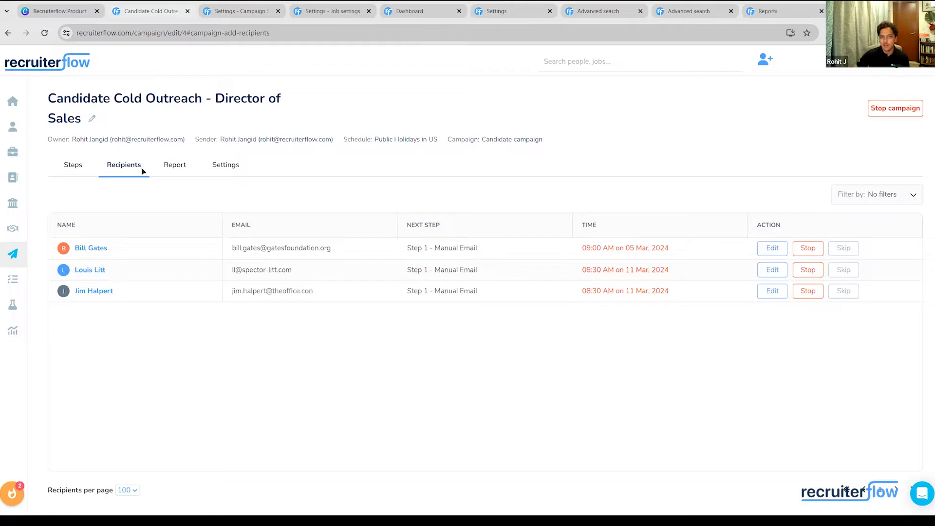
click(761, 255)
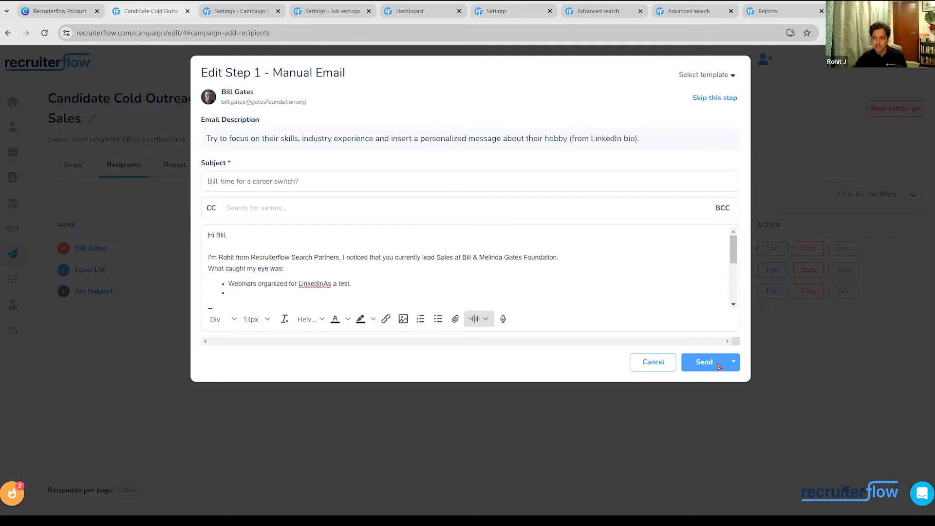
click(734, 363)
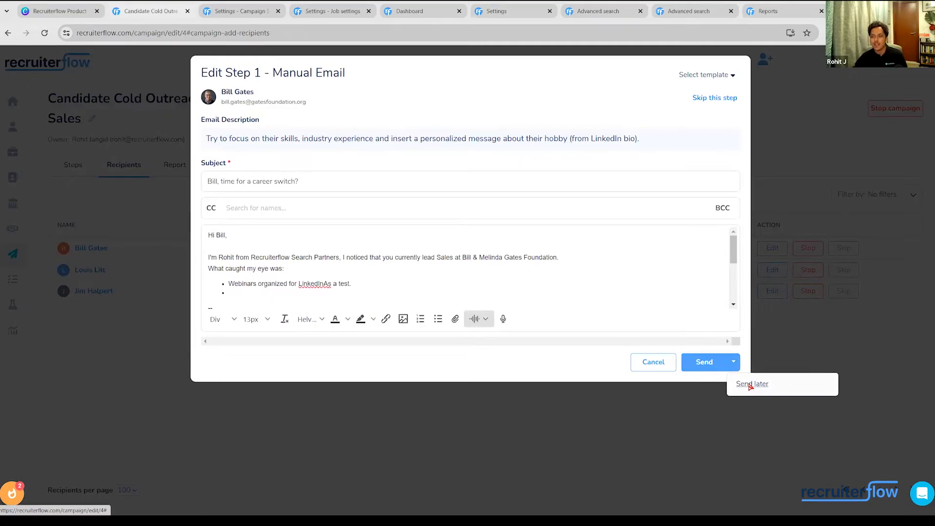
click(787, 358)
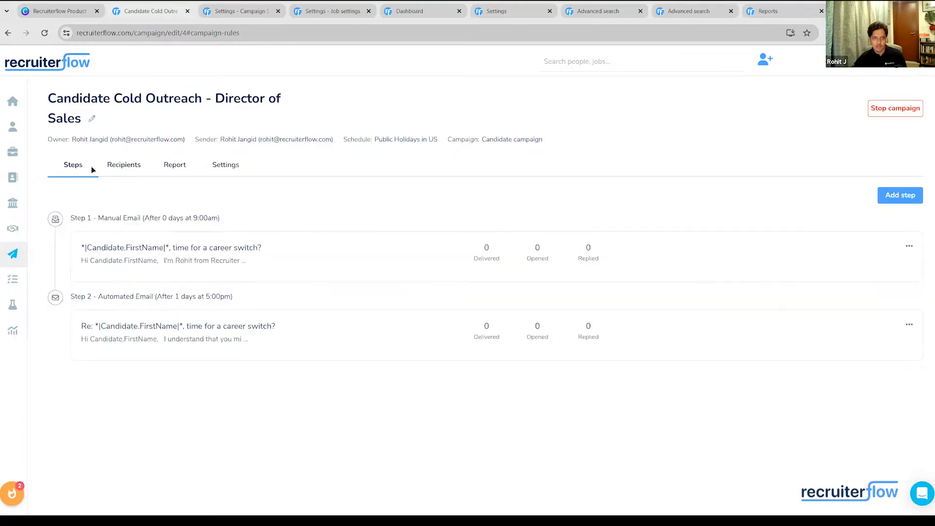
click(112, 169)
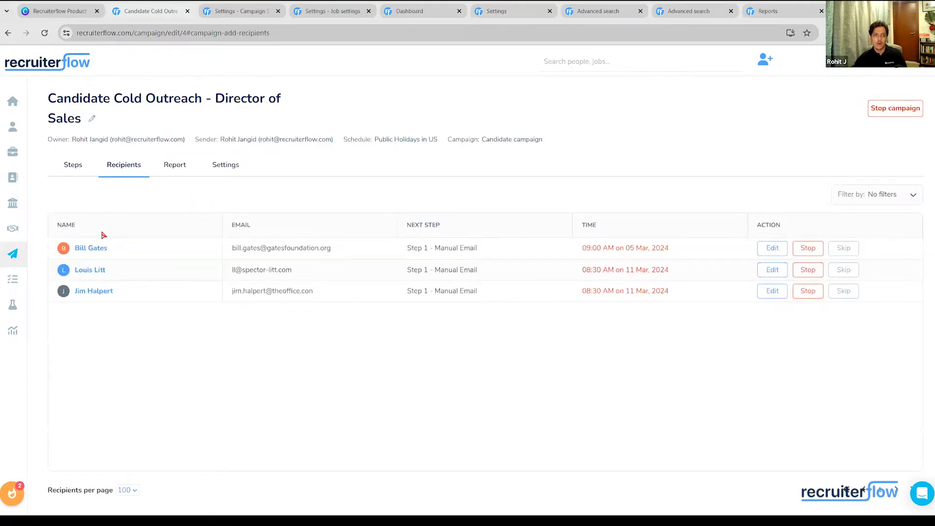
click(100, 248)
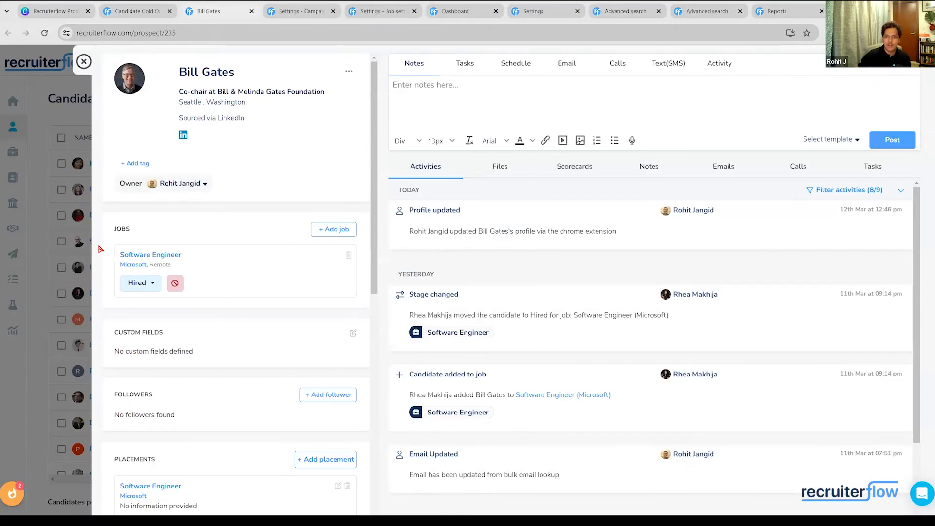
click(720, 178)
click(505, 194)
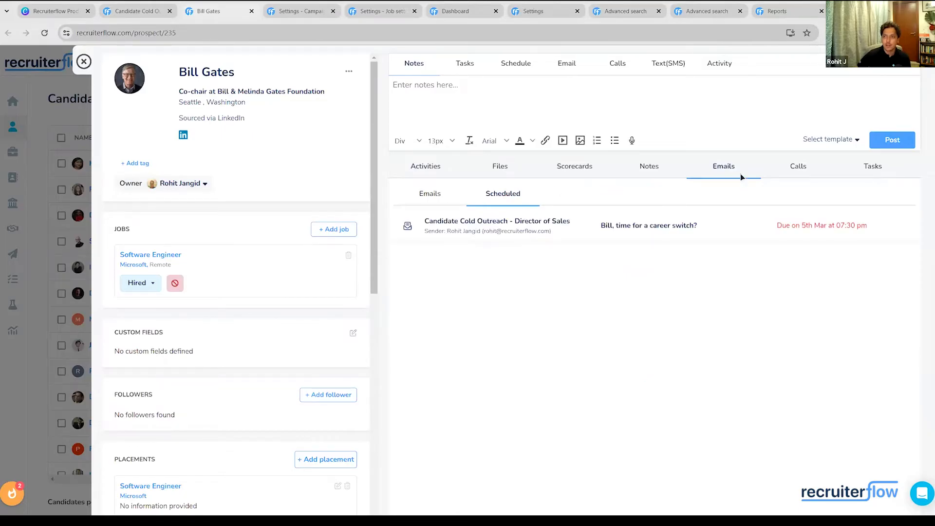
click(736, 215)
scroll(729, 256, down, 2)
scroll(730, 256, up, 2)
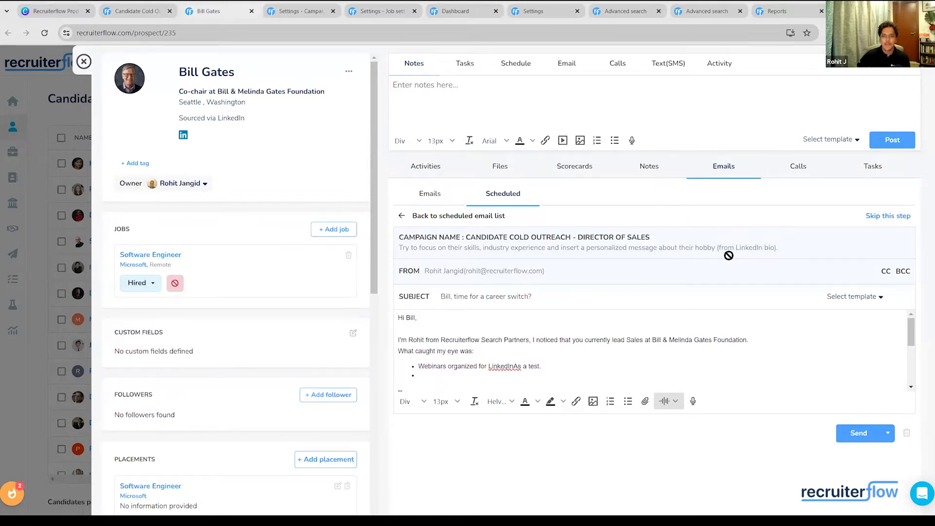
scroll(671, 252, down, 2)
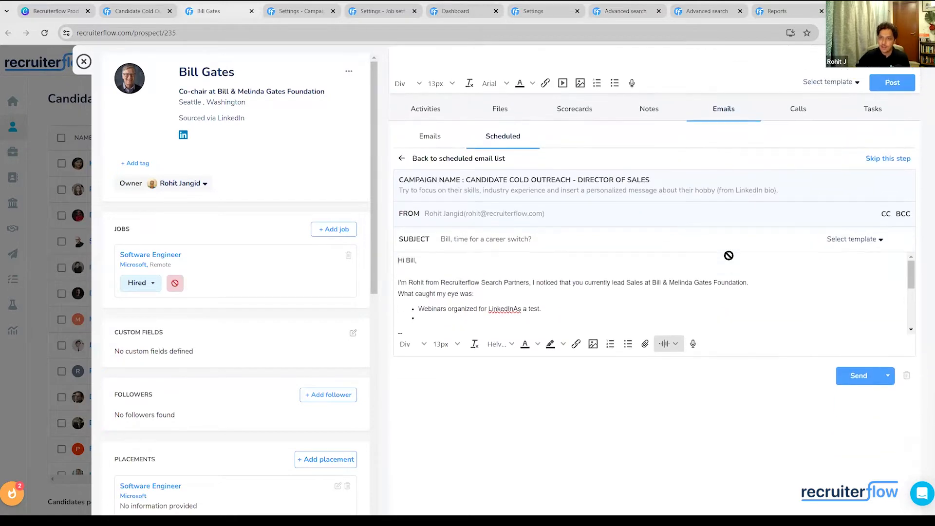
scroll(584, 219, up, 2)
click(445, 169)
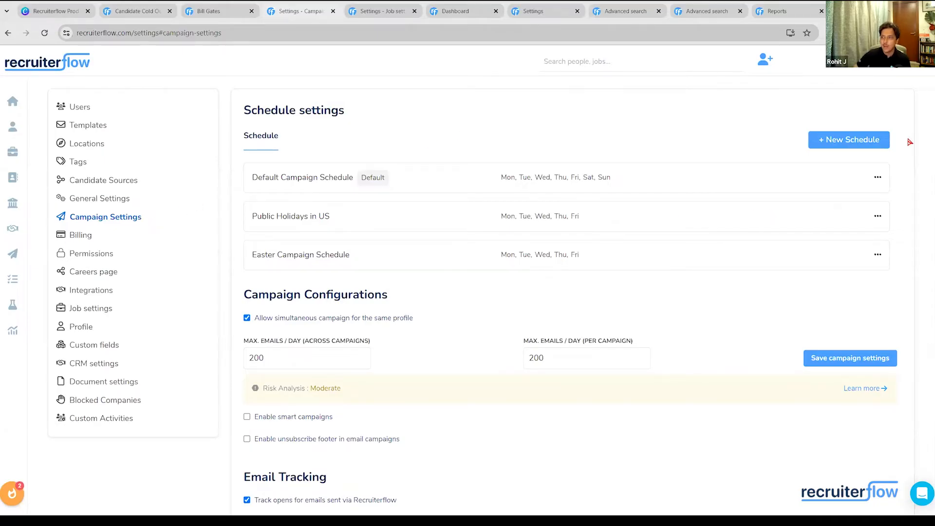
Open the "Public Holidays in US" campaign schedule for editing, review its excluded dates and sending hours, and save it.
click(878, 216)
click(875, 232)
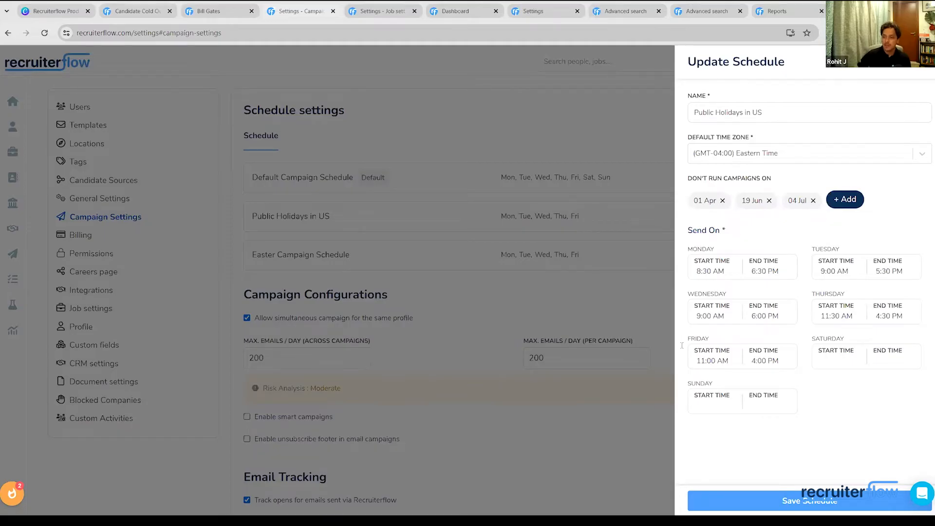
click(756, 501)
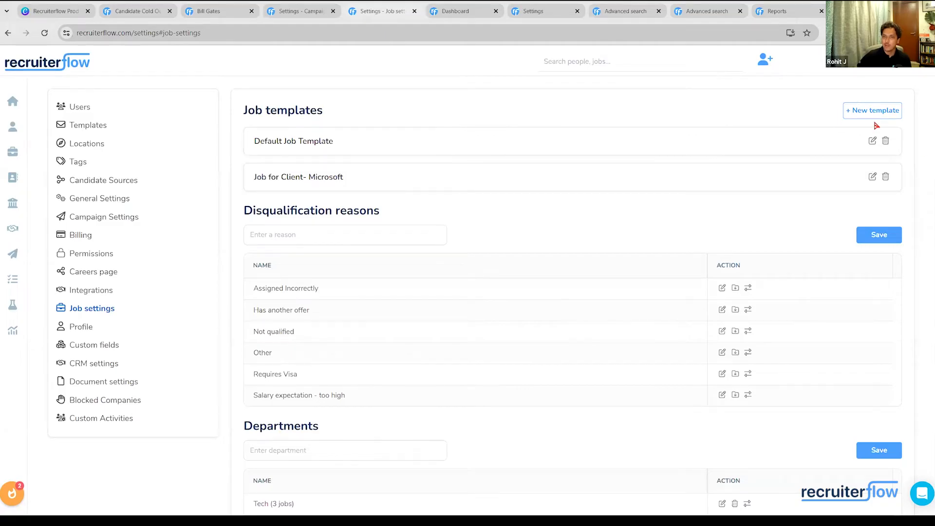
Open the "Job for Client- Microsoft" job template for editing, review its job setup, application form and interview plan, and save it.
click(873, 177)
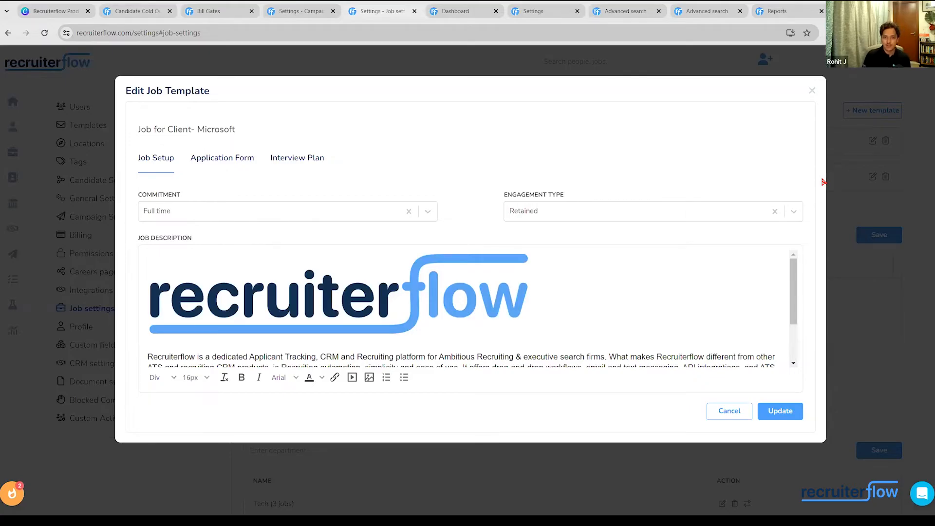
drag(793, 268, 555, 232)
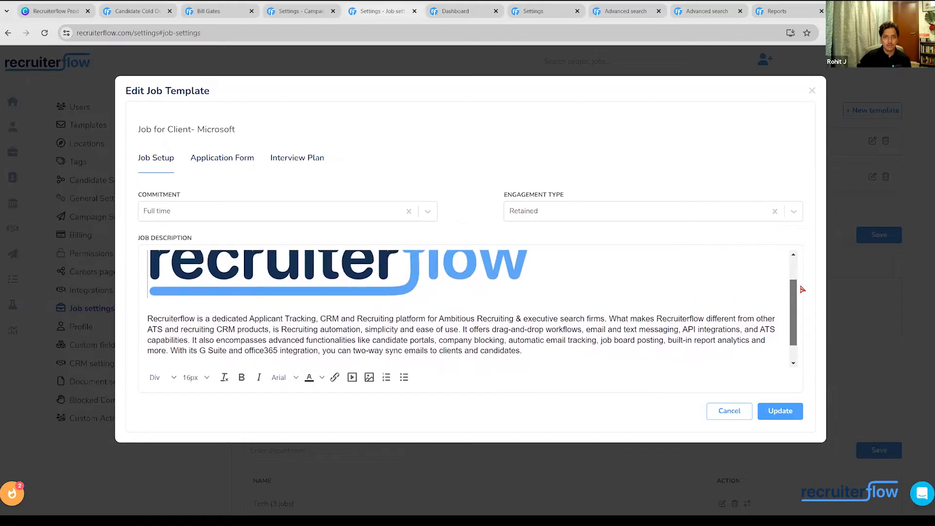
click(244, 163)
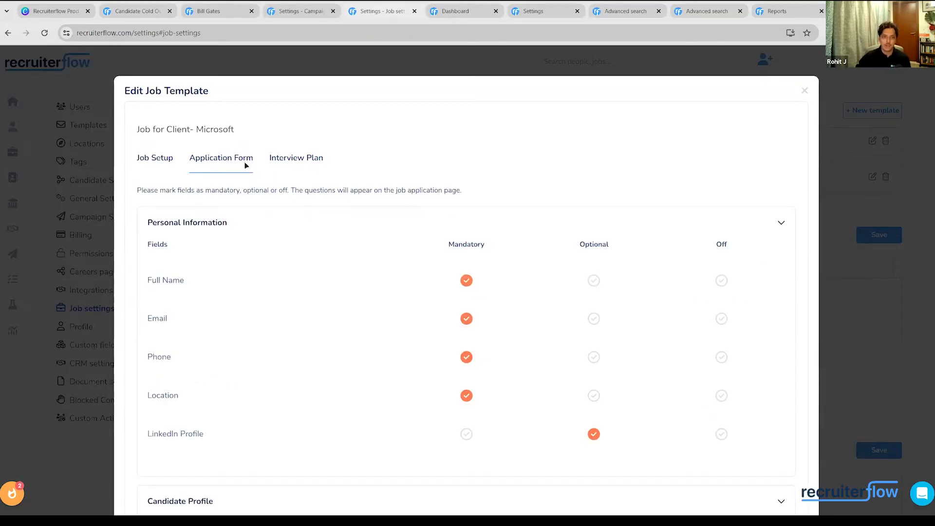
click(289, 162)
scroll(361, 182, down, 3)
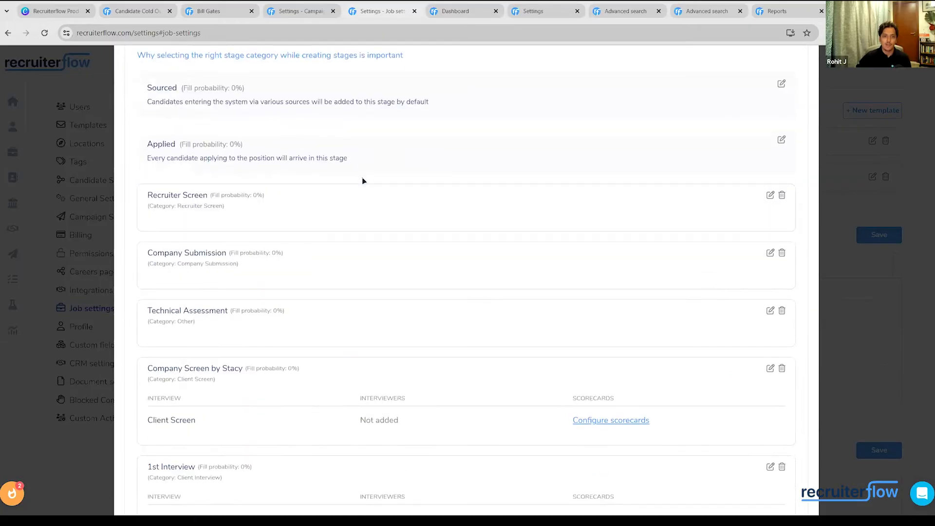
mouse_move(361, 191)
mouse_down()
mouse_move(361, 253)
mouse_move(354, 195)
mouse_up()
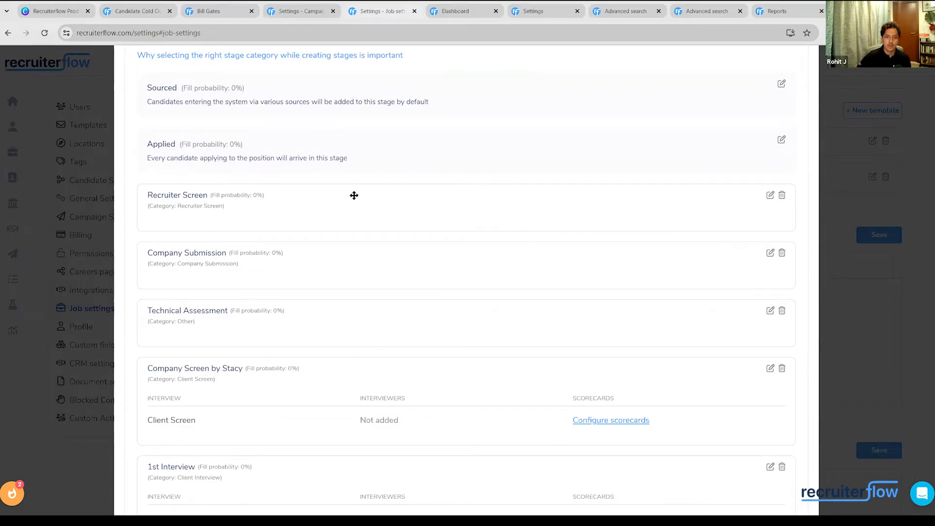
scroll(337, 194, up, 3)
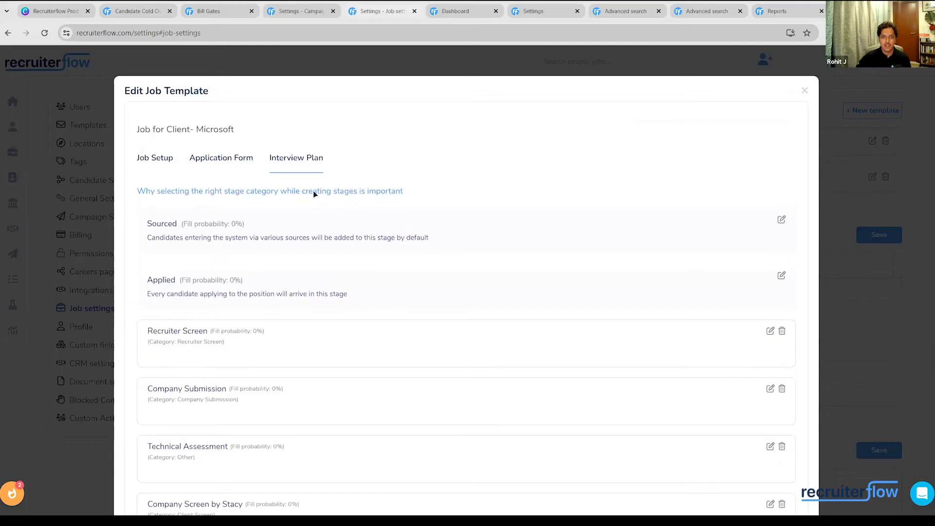
click(158, 167)
click(788, 410)
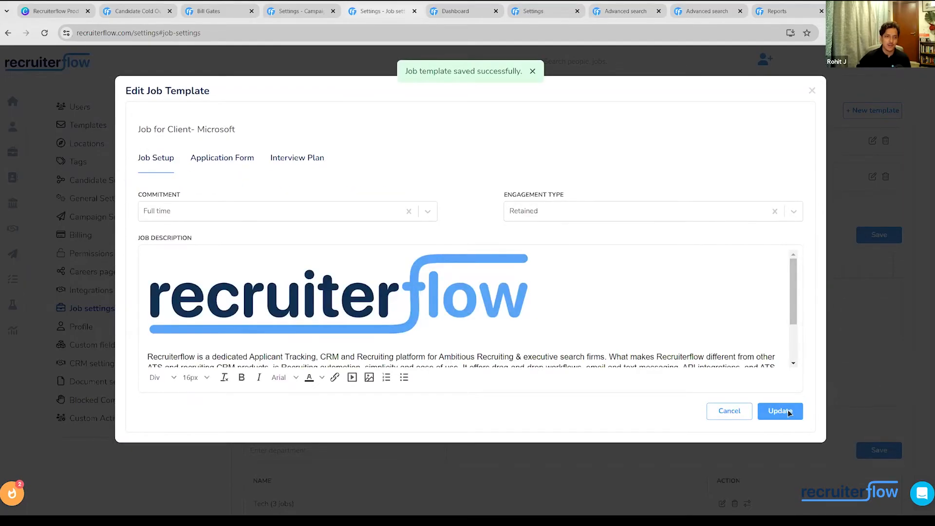
click(781, 411)
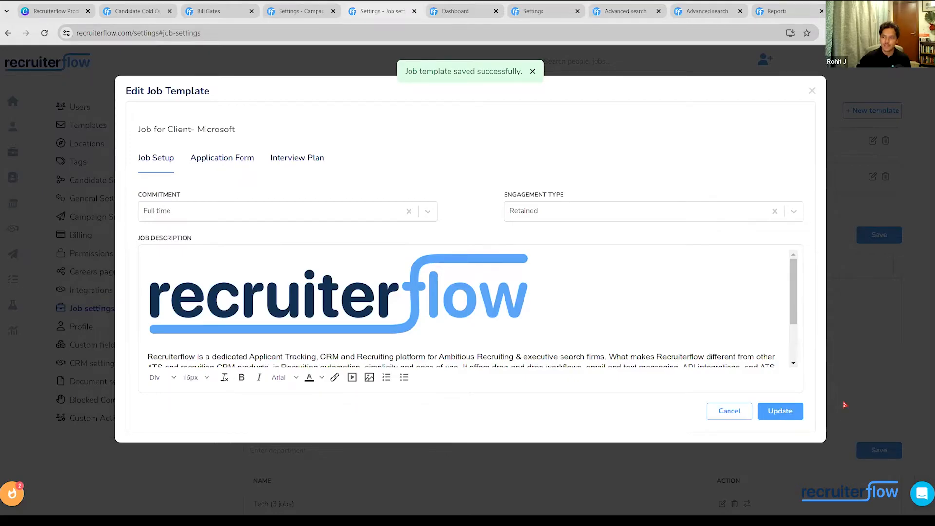
Start a new job from the "Job for Client- Microsoft" template and view its prefilled application form and interview plan.
click(15, 154)
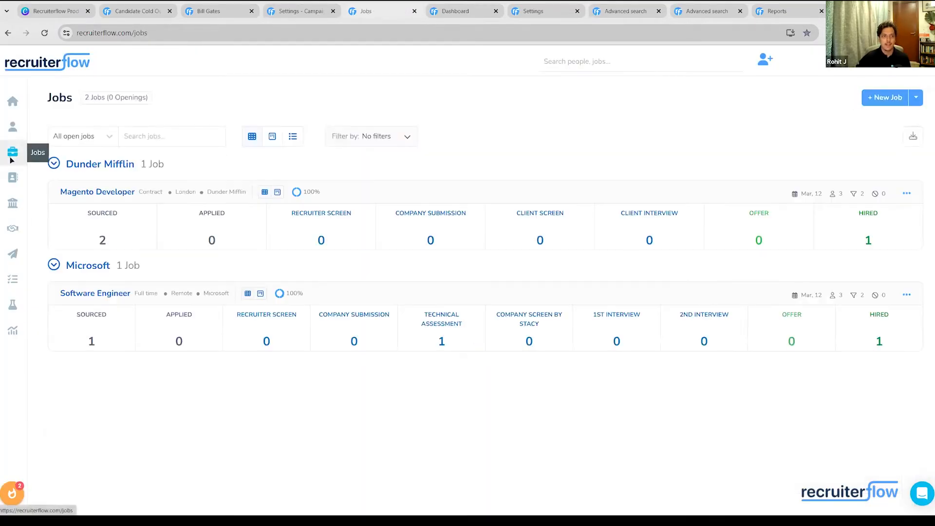
click(879, 101)
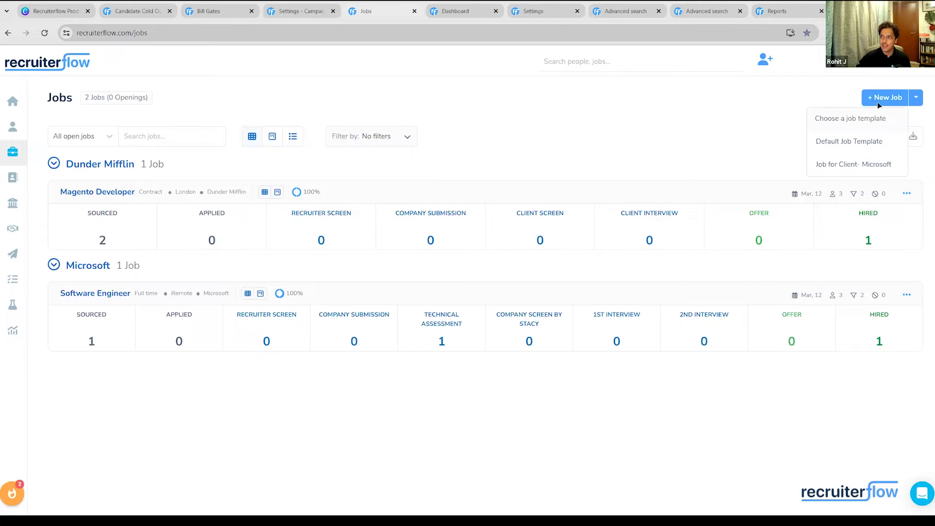
click(880, 166)
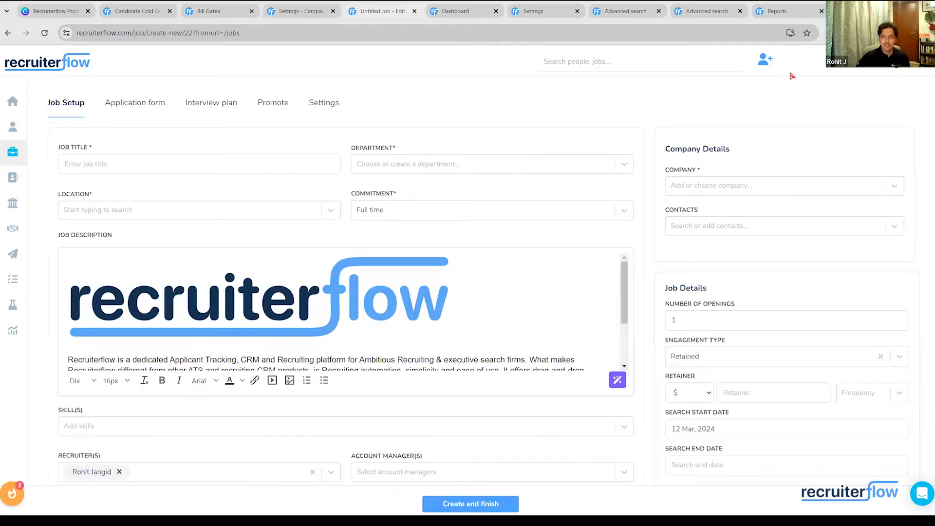
click(154, 112)
click(202, 107)
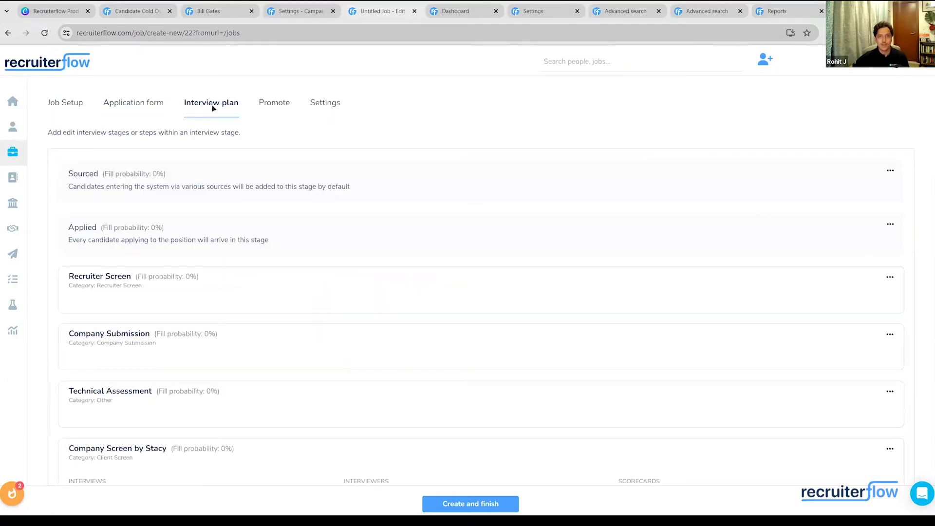
Return to the job settings, reopen the "Job for Client- Microsoft" template to view its job setup, and close it without changes.
click(867, 59)
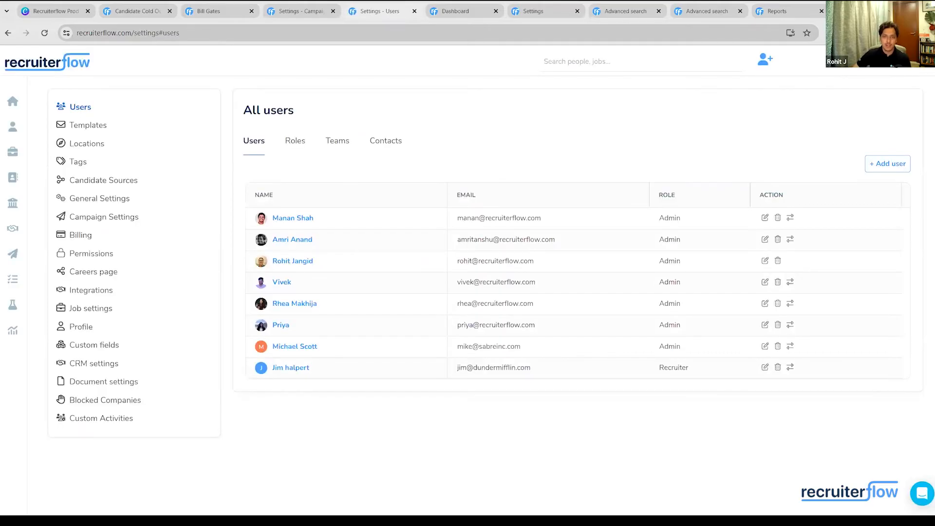
click(151, 217)
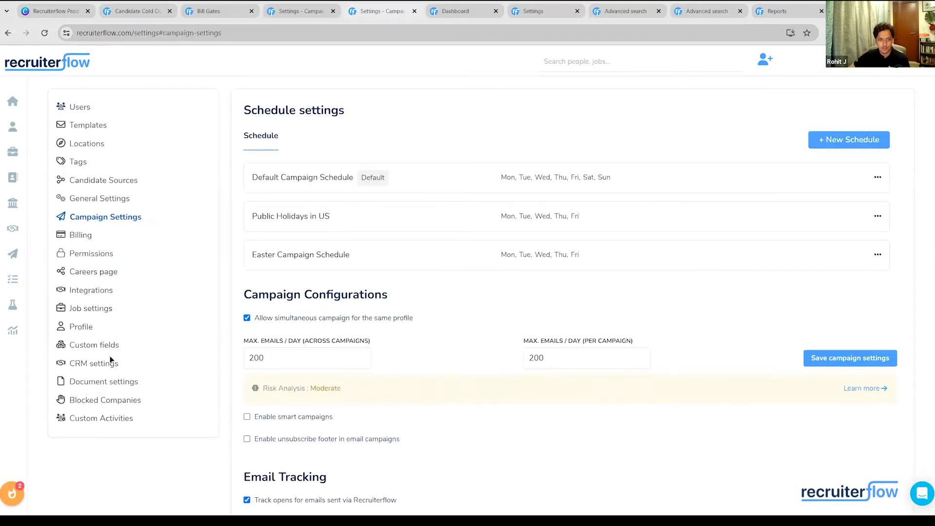
click(103, 308)
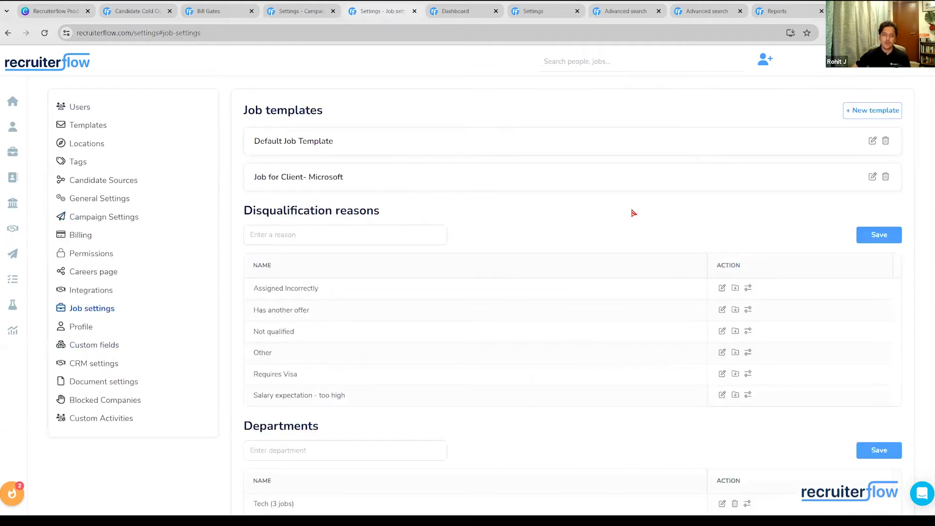
click(872, 180)
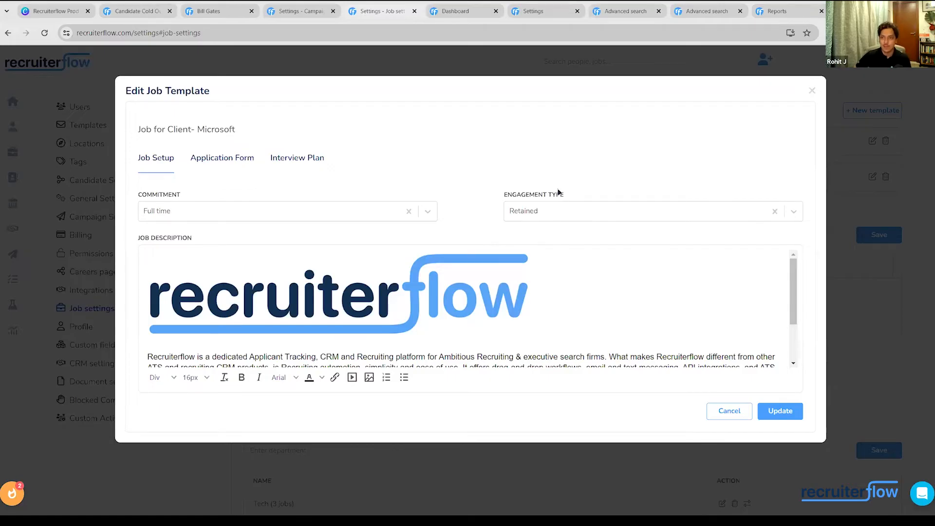
click(812, 91)
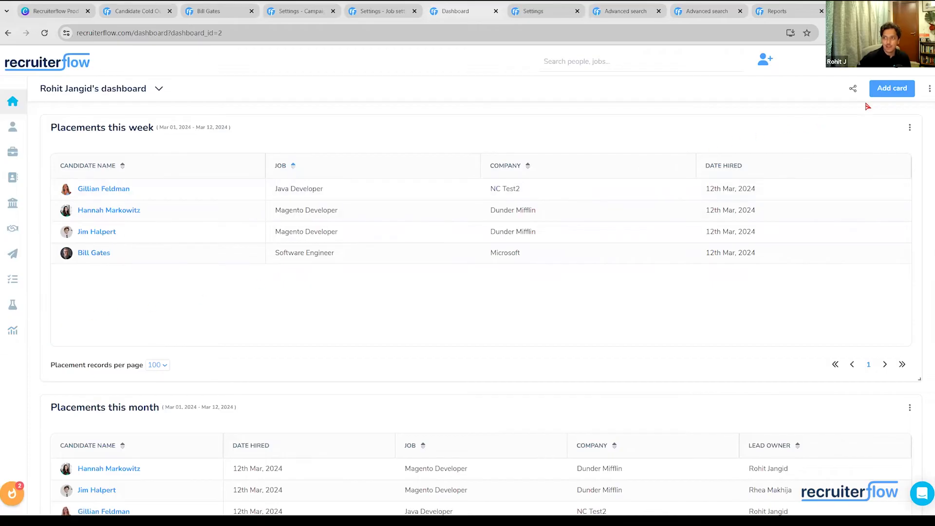
Open the "Placements this week" dashboard card for editing and set its date range to This Week.
click(903, 91)
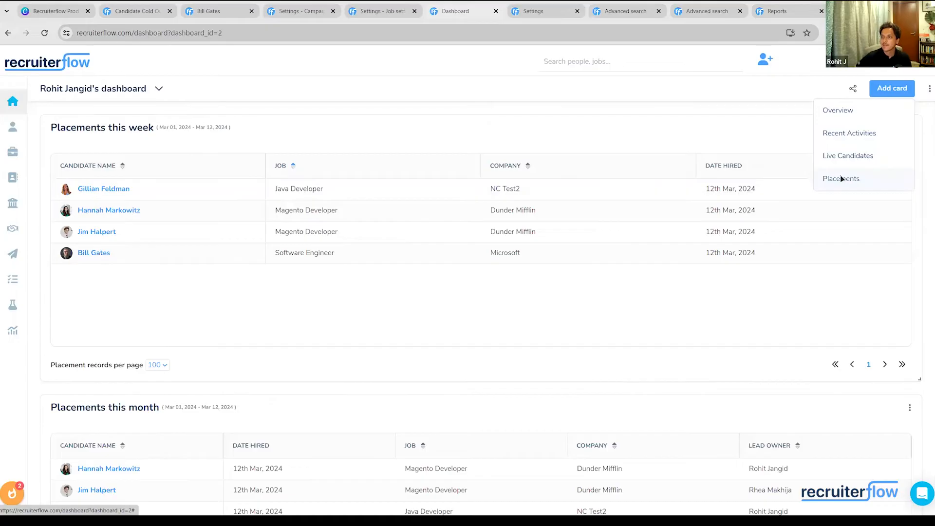
click(774, 147)
click(910, 128)
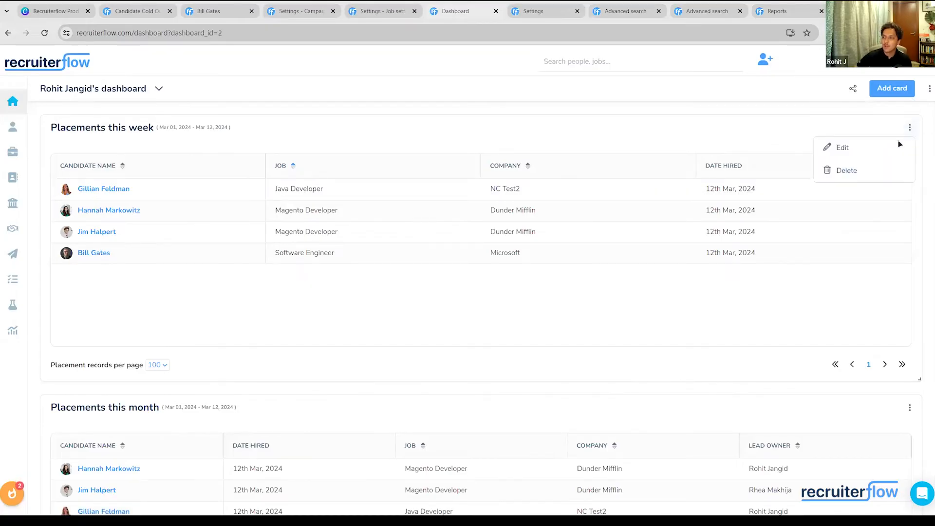
click(899, 144)
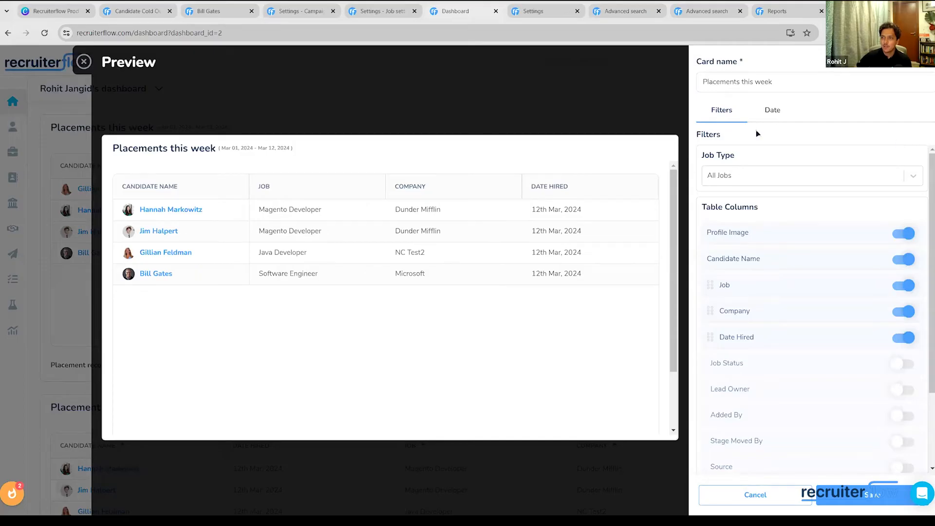
click(776, 120)
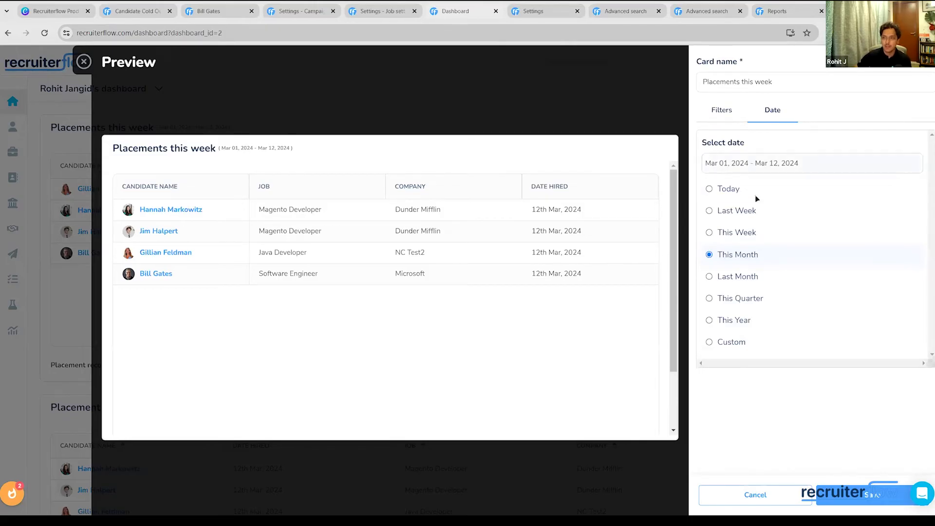
click(756, 214)
click(757, 222)
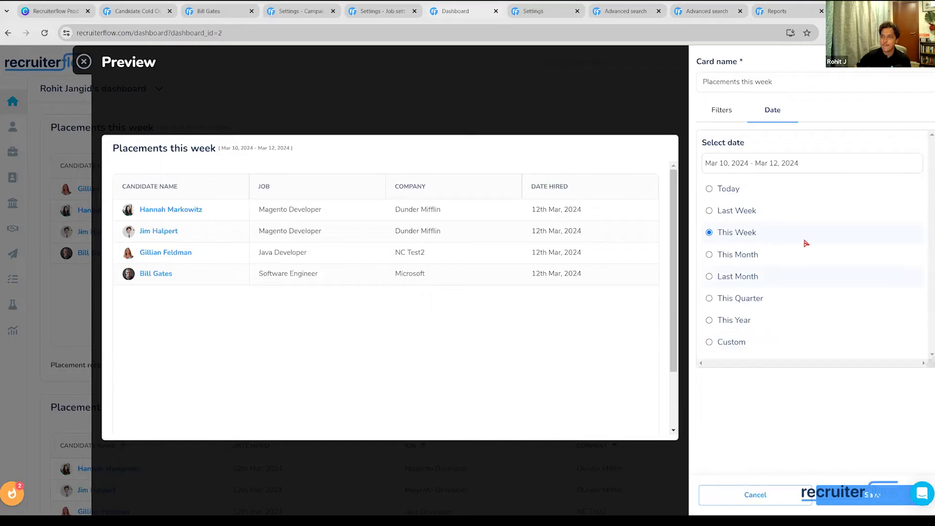
Move the Date Hired column ahead of the Job column in the placements card's table.
click(730, 122)
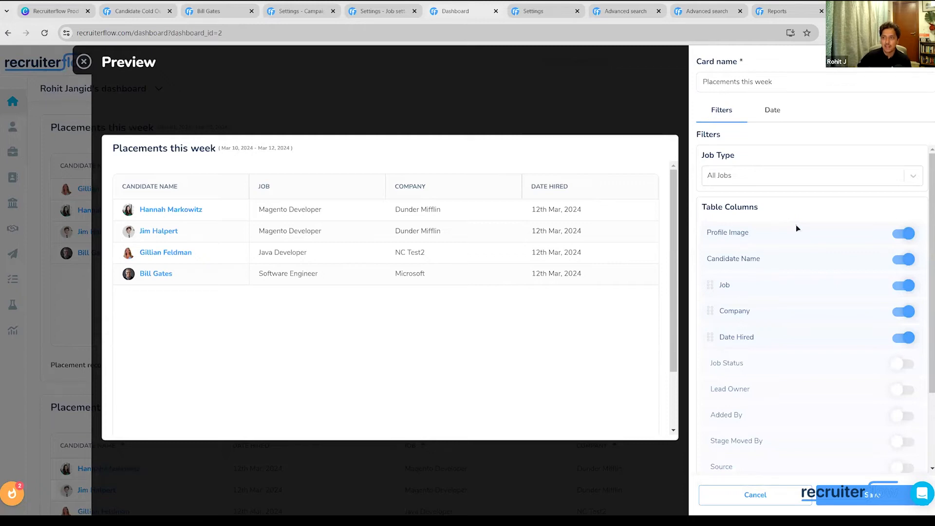
scroll(797, 227, down, 2)
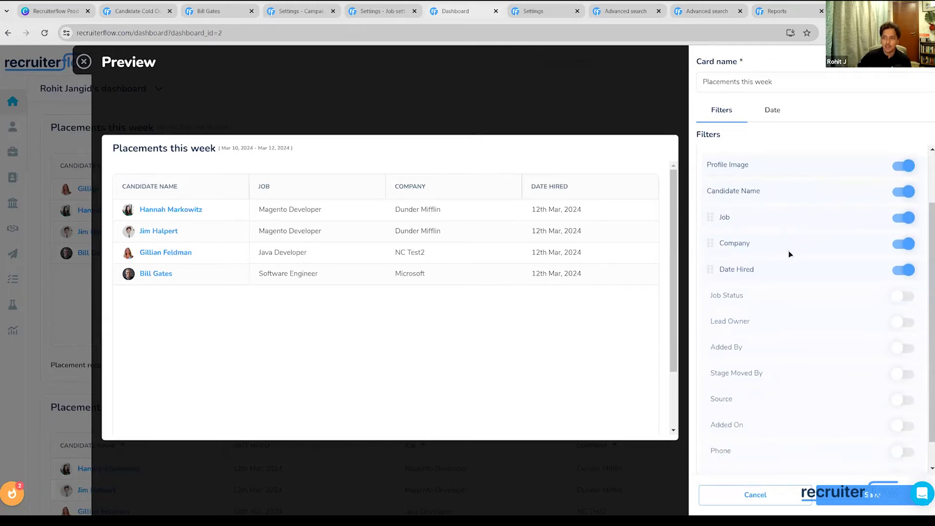
mouse_move(715, 276)
mouse_down()
mouse_move(715, 226)
mouse_move(714, 264)
mouse_up()
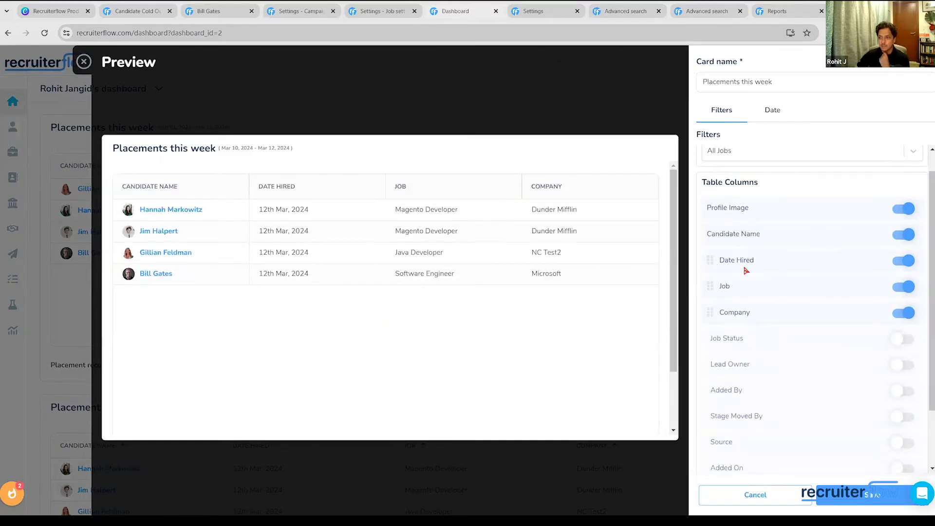
Enable the Stage Moved By, Added By, Lead Owner and Job Status columns on the placements card and save it.
scroll(748, 271, down, 1)
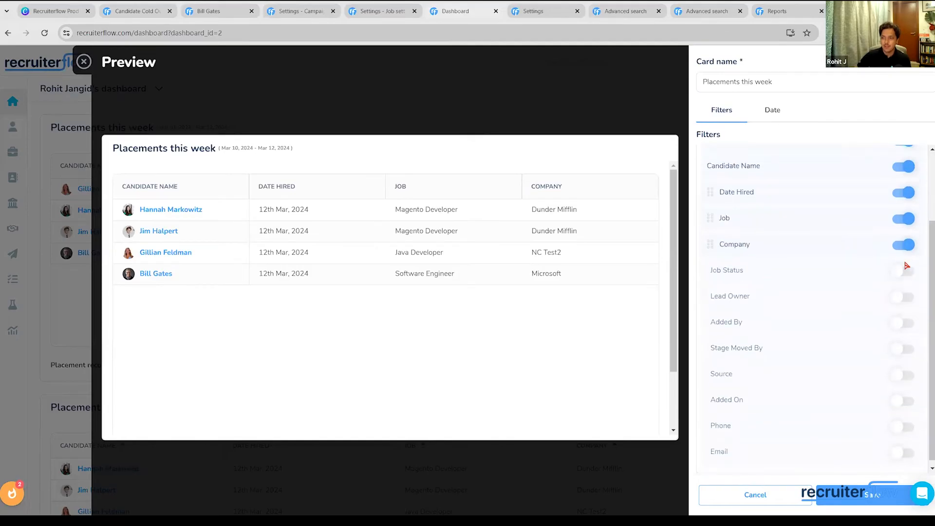
scroll(902, 426, down, 1)
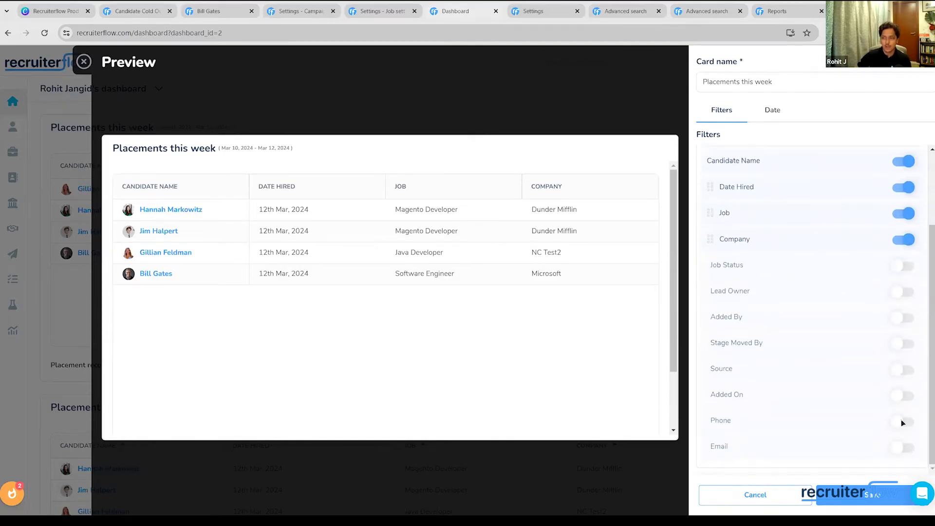
click(906, 344)
click(904, 317)
click(904, 292)
click(905, 266)
click(872, 495)
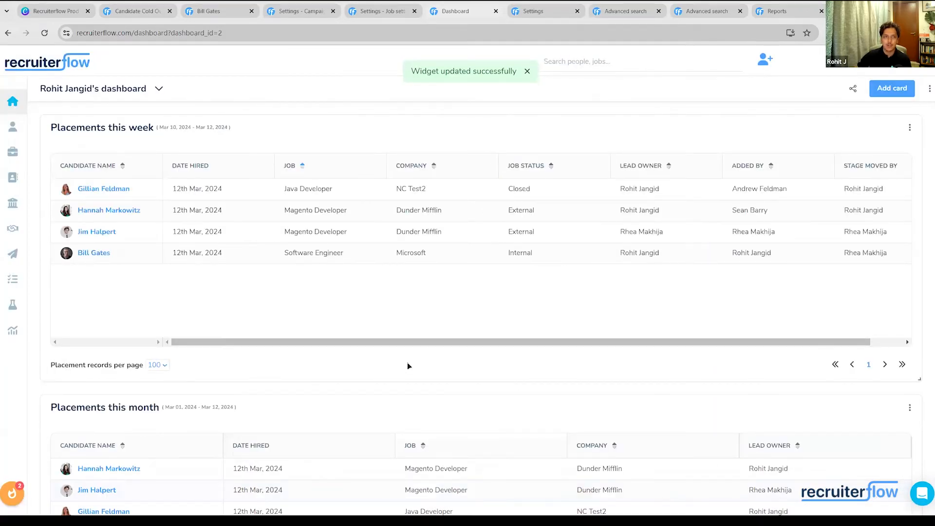
click(78, 93)
click(80, 92)
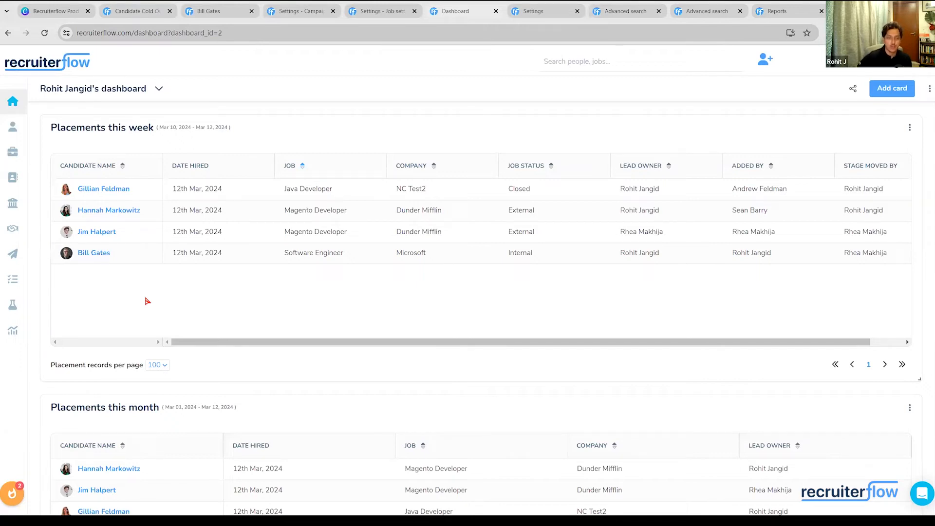
drag(287, 342, 229, 353)
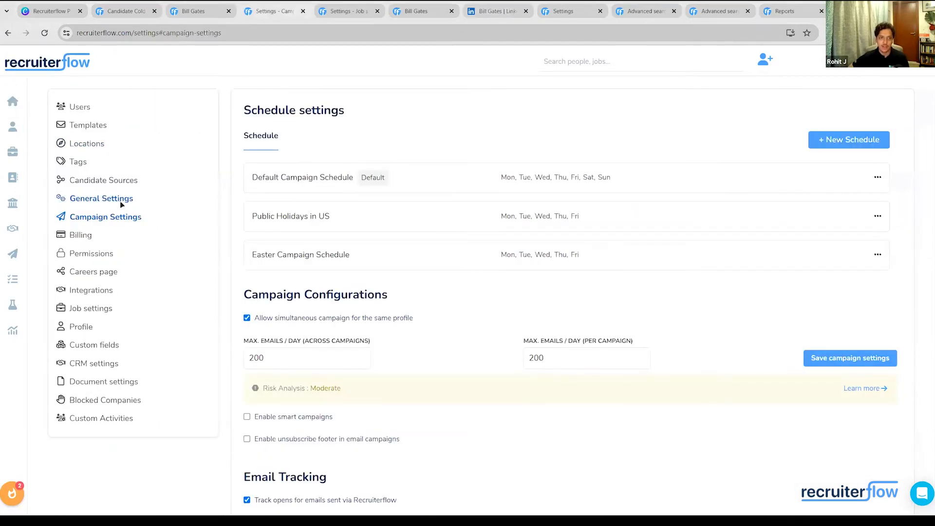
In the general settings, set the email lookup preference to Personal for candidates and Any for contacts, and save it.
click(121, 200)
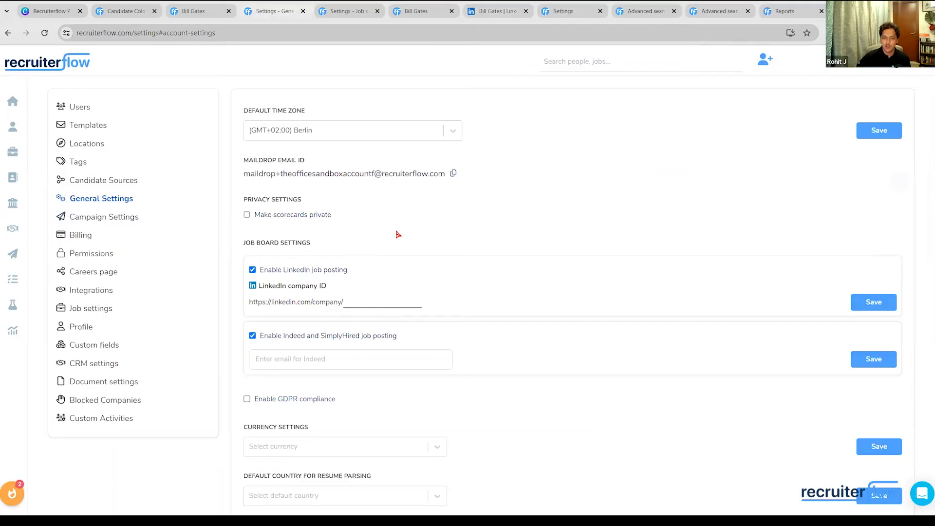
scroll(398, 235, down, 4)
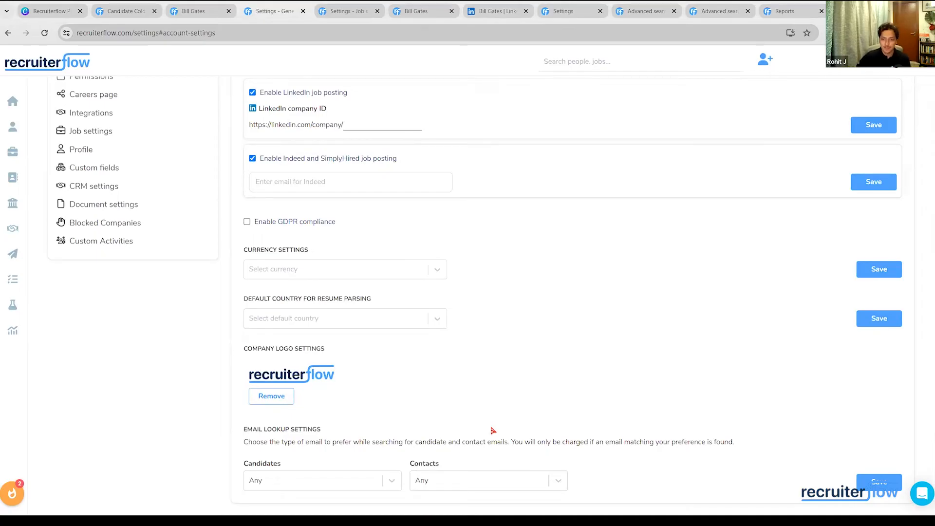
click(395, 482)
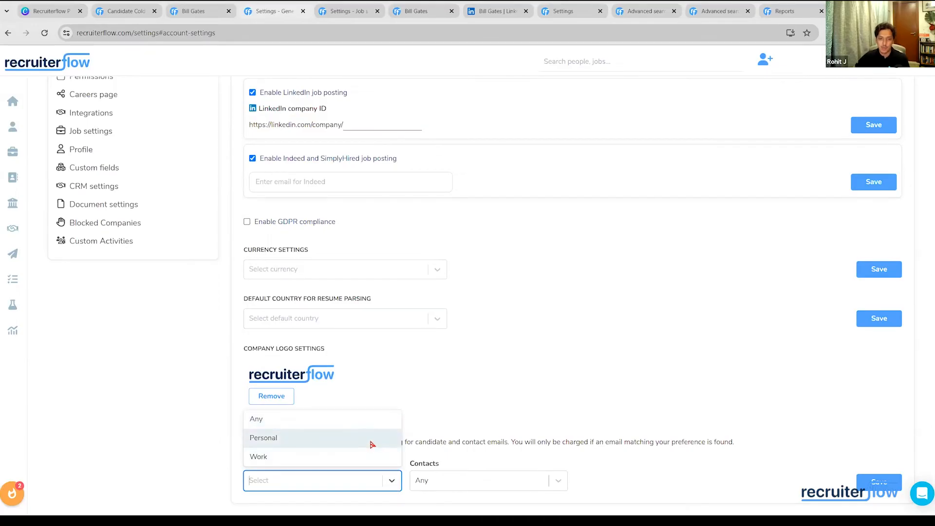
click(371, 440)
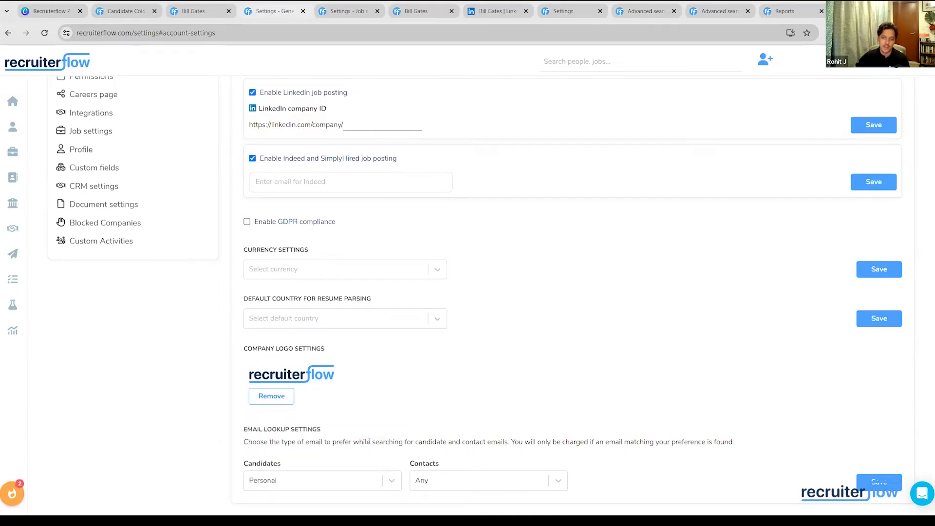
click(495, 478)
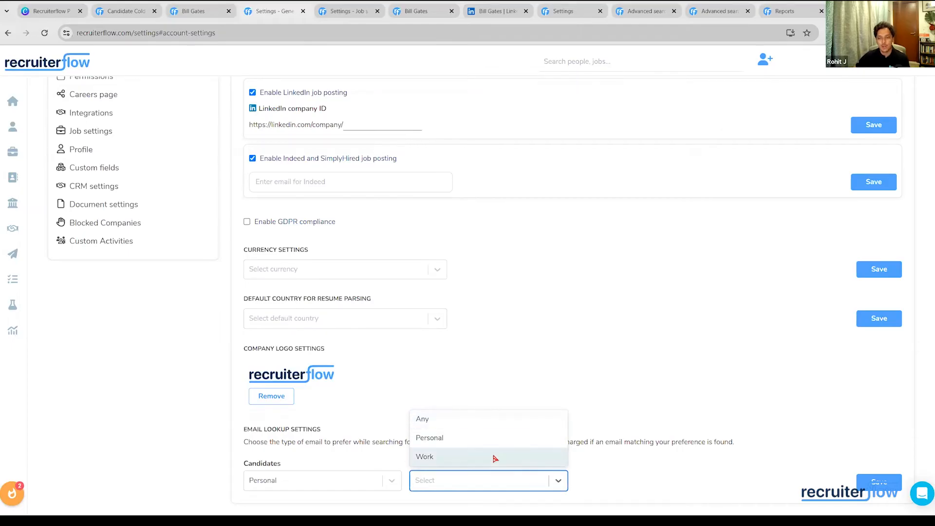
click(493, 422)
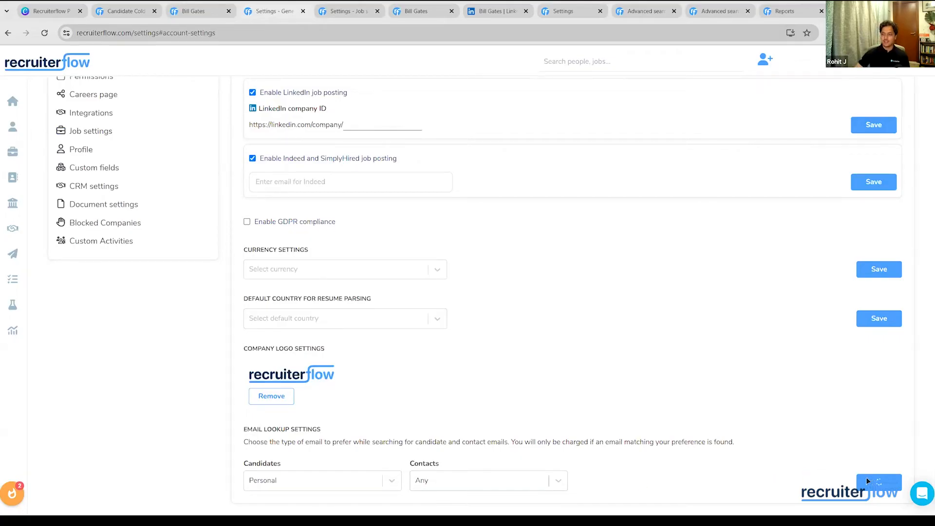
Run an advanced search for candidates whose Email is not set.
click(643, 11)
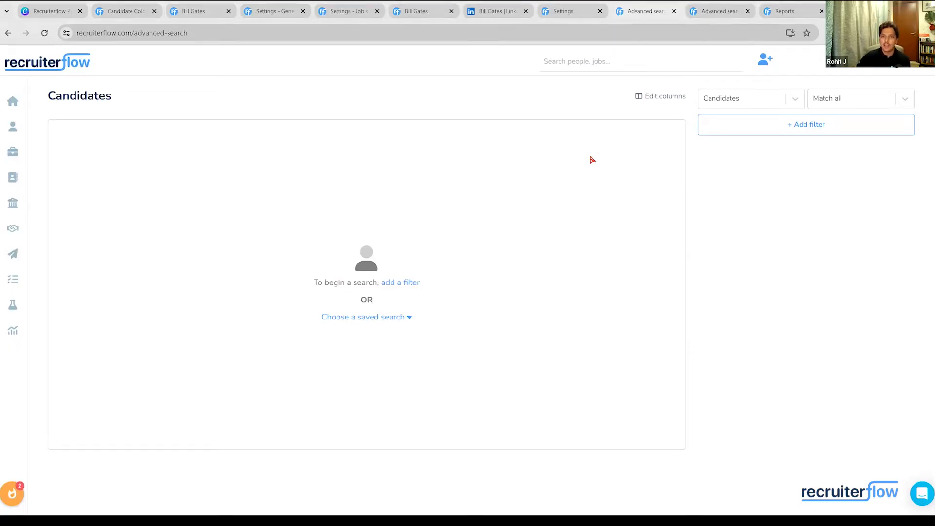
click(13, 127)
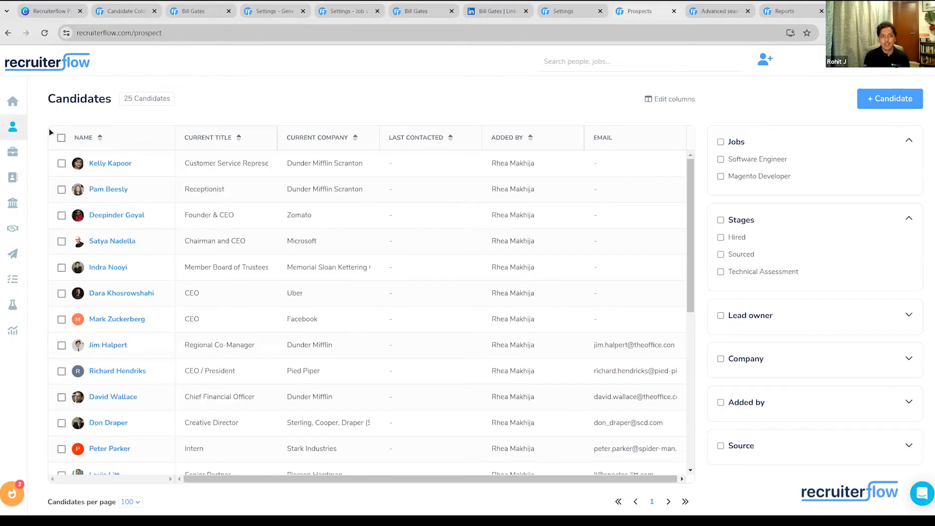
click(589, 63)
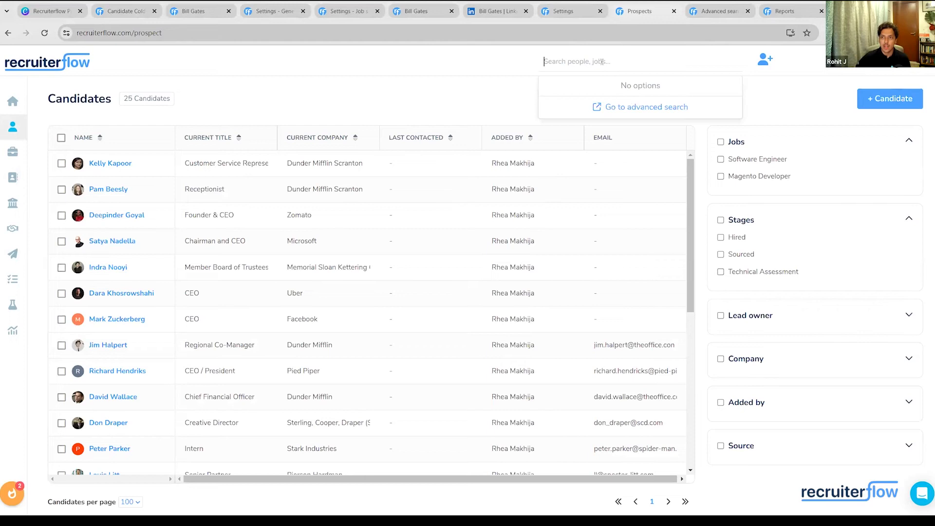
click(637, 107)
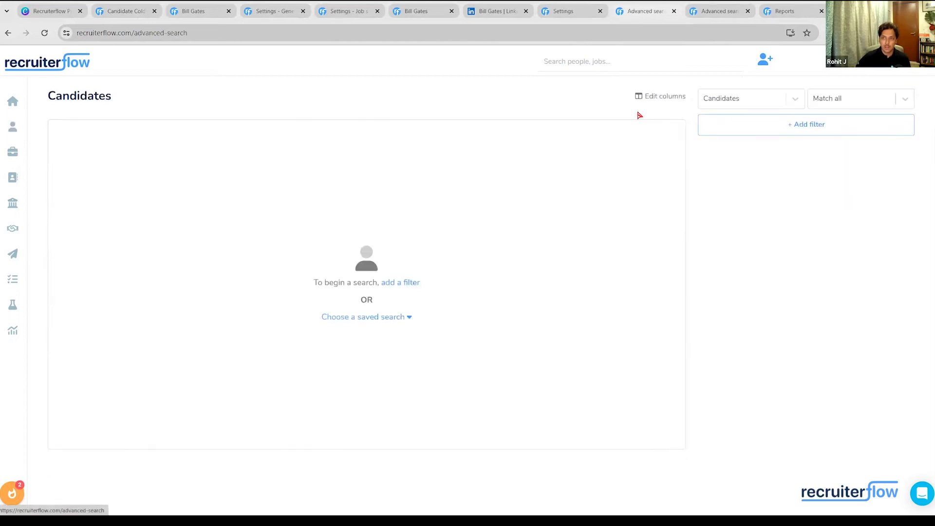
click(758, 127)
text(email)
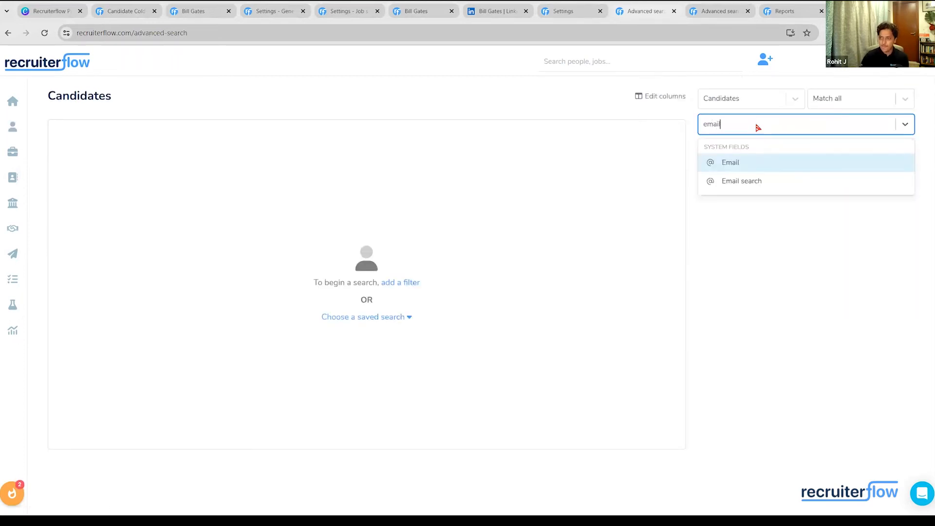
click(780, 163)
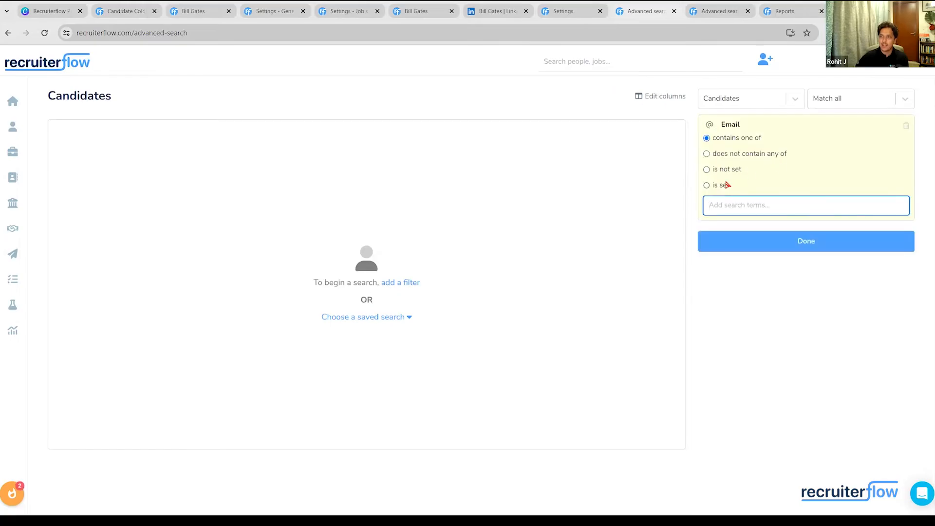
click(728, 170)
click(758, 228)
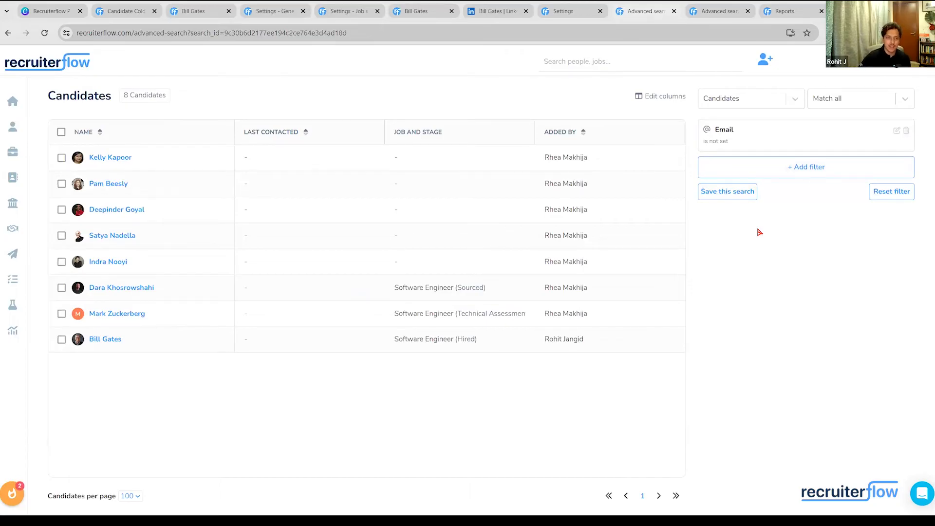
Select all the found candidates and set up a bulk field update that adds the tag No_Email_Set1.
click(61, 132)
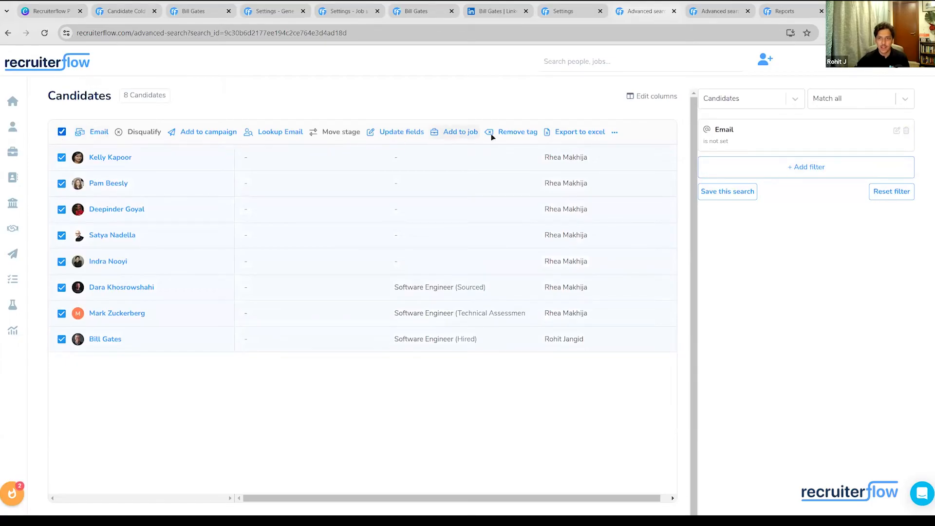
click(399, 136)
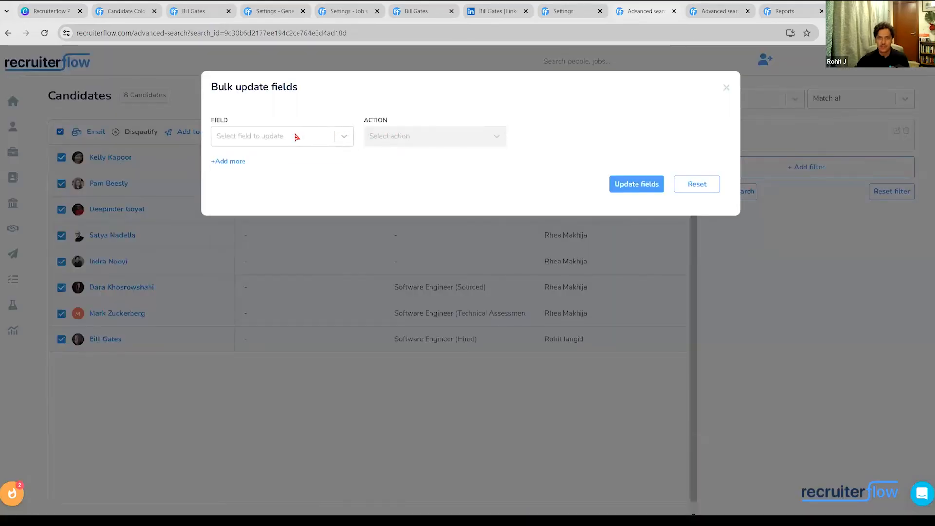
click(297, 137)
click(279, 287)
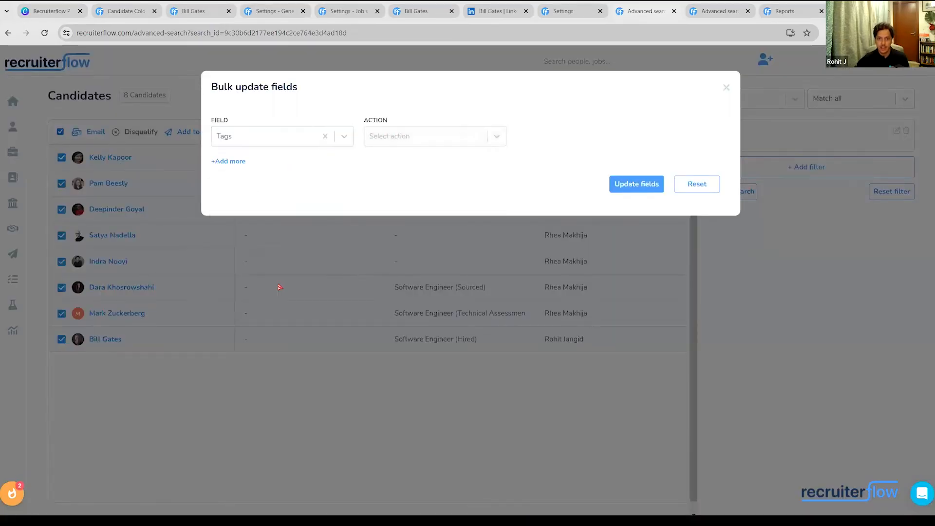
click(394, 136)
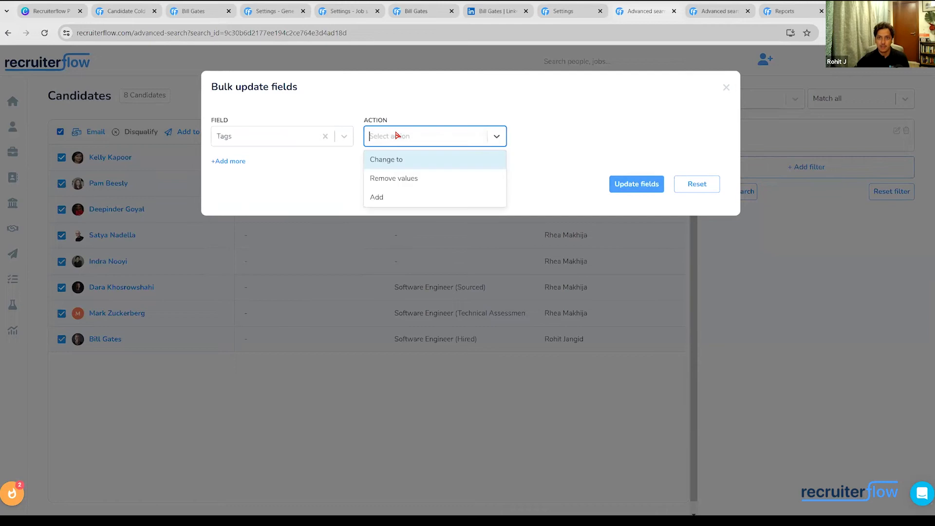
click(398, 197)
text(No)
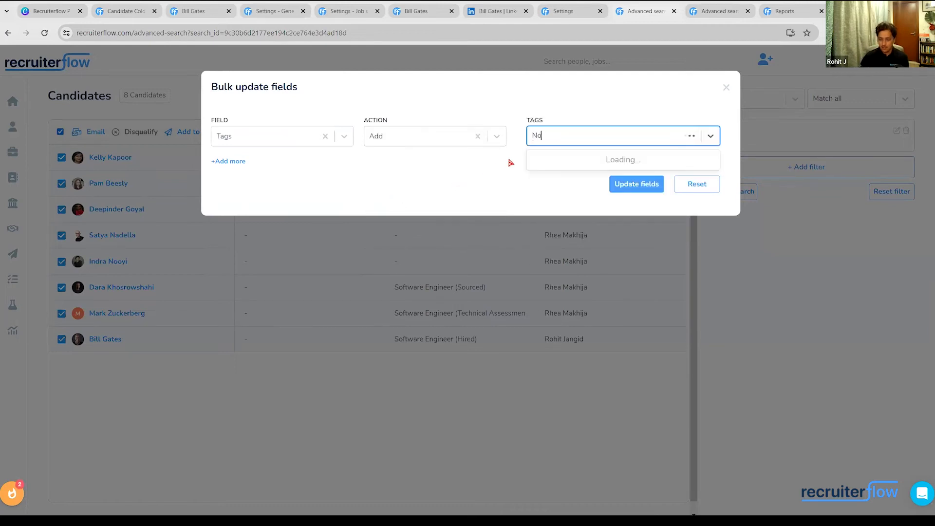
text(_Email_Set1)
click(555, 161)
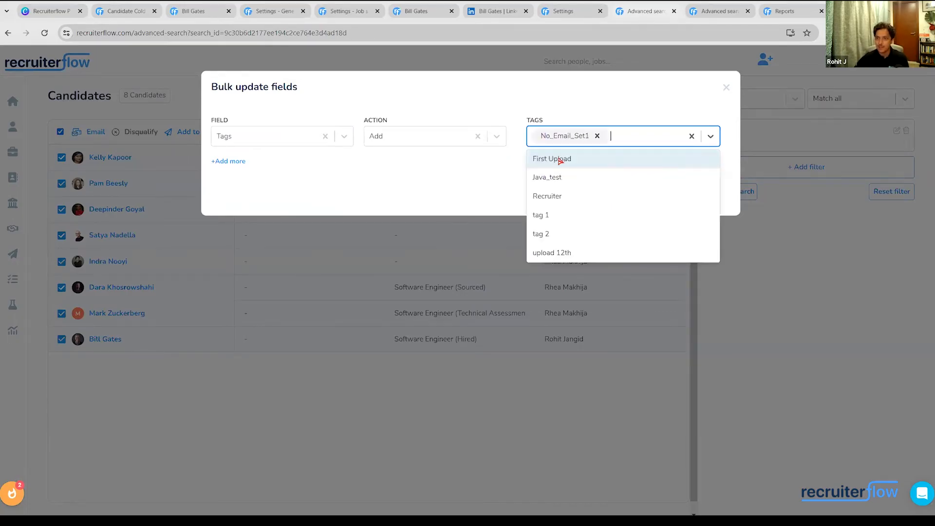
click(492, 173)
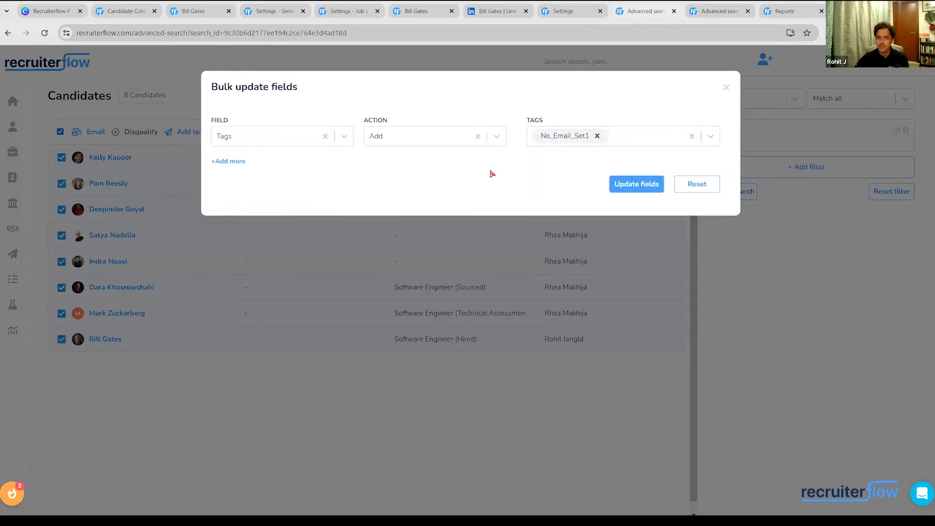
Apply the bulk tag update, confirming it with the number of affected profiles, 8.
click(635, 184)
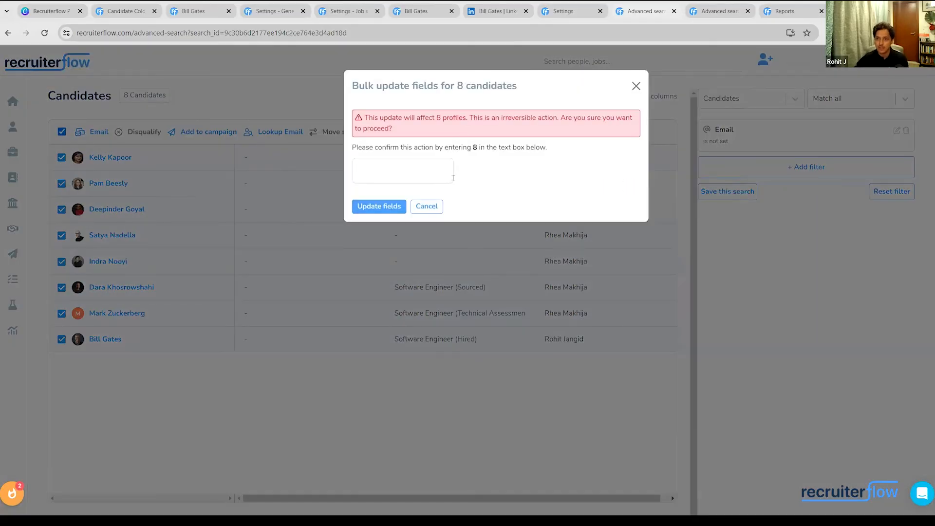
text(8)
click(382, 209)
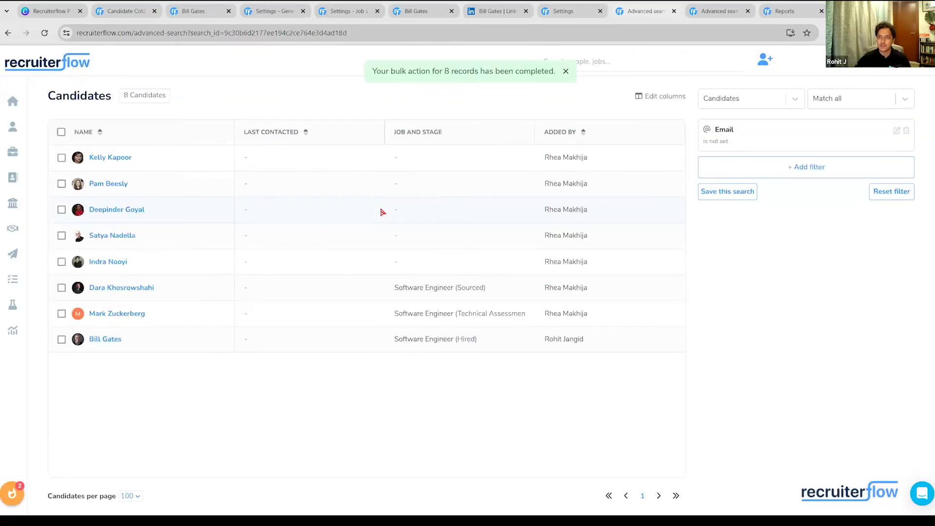
Select all candidates without an email and run the bulk email lookup on them, accepting the use of lookup credits.
click(62, 132)
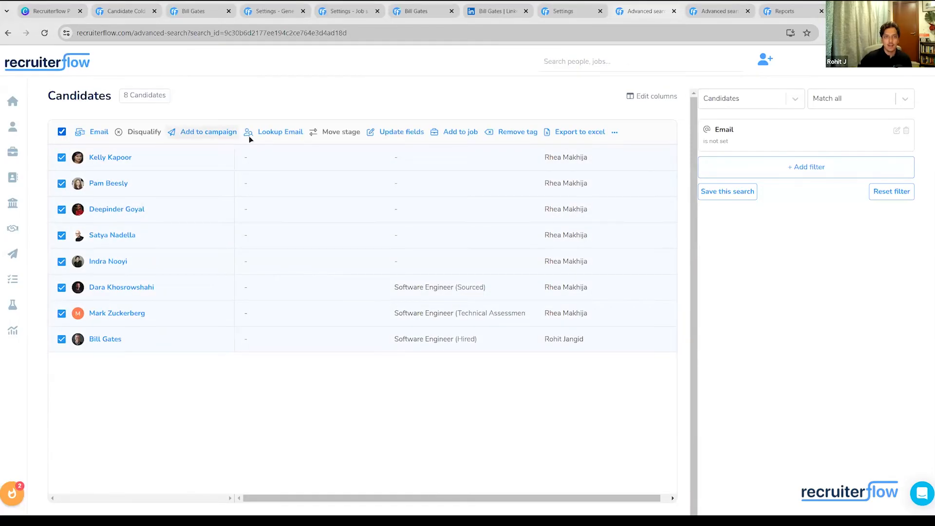
click(270, 135)
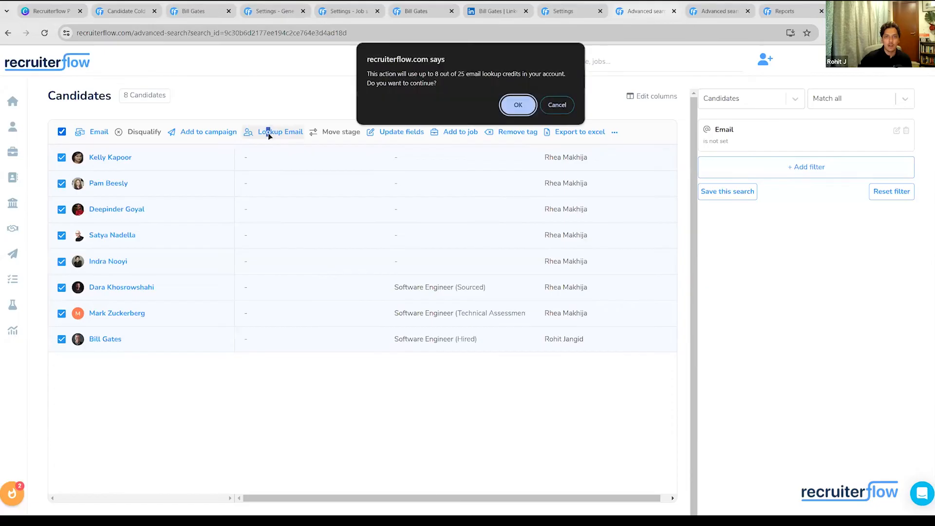
click(516, 105)
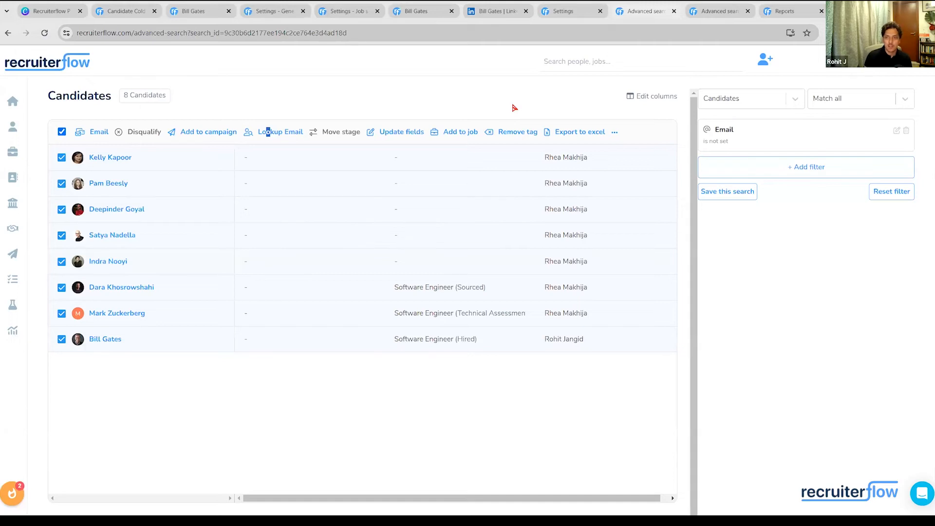
click(287, 132)
click(514, 103)
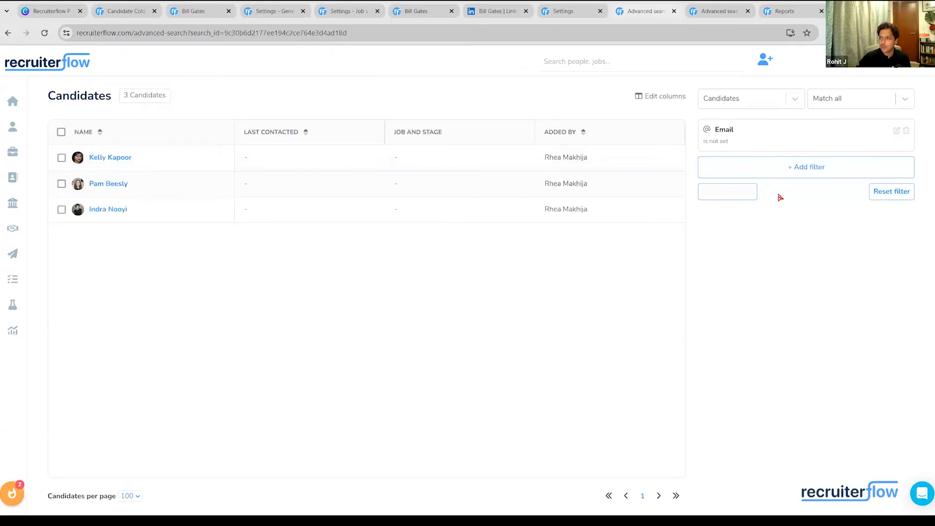
Reset the email filter and search for candidates whose Tags is one of No_Email_Set1.
click(875, 196)
click(844, 130)
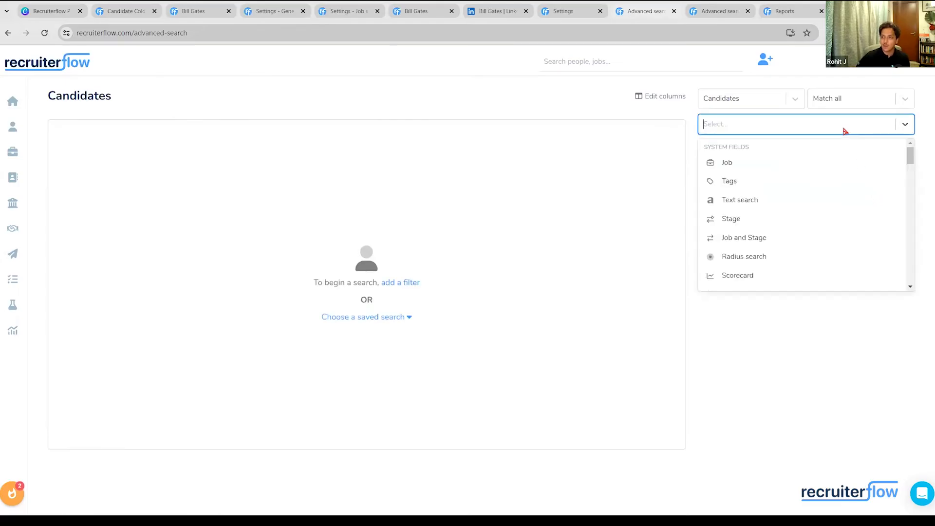
text(tag)
click(839, 160)
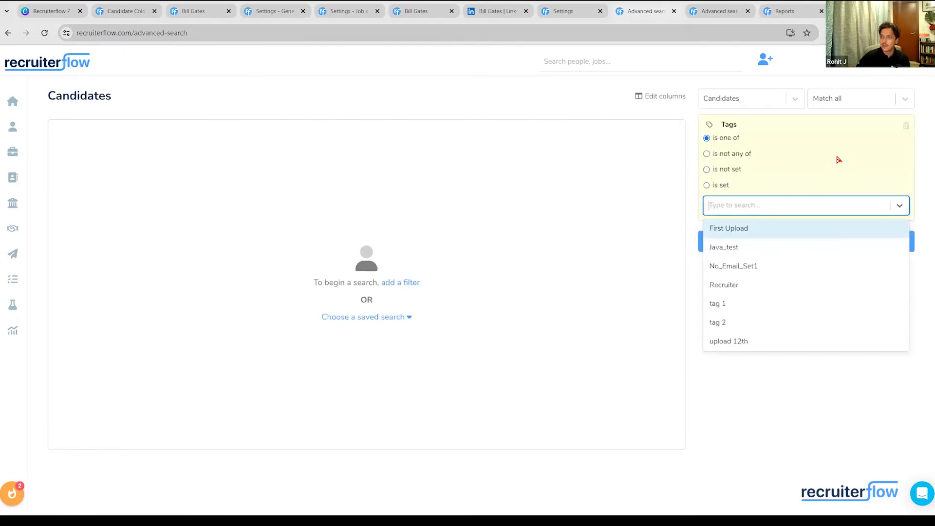
text(email)
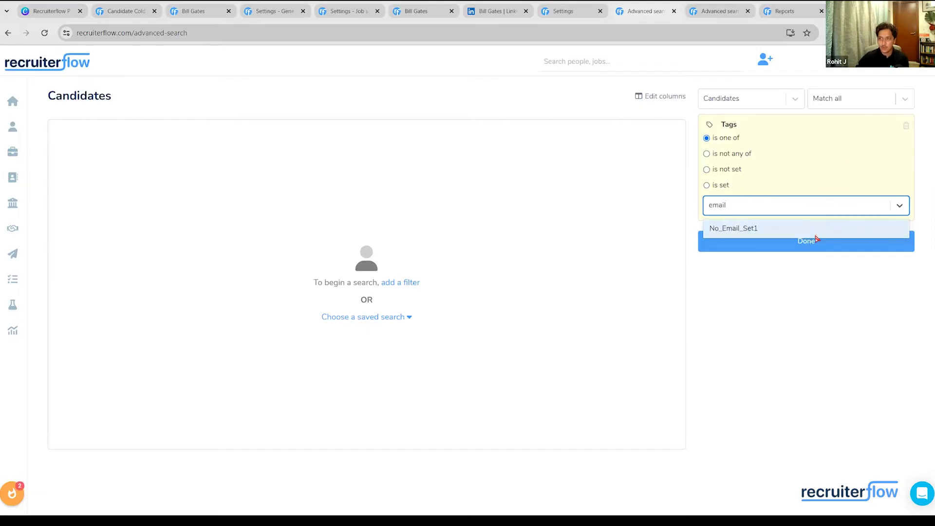
click(816, 235)
click(653, 270)
click(745, 250)
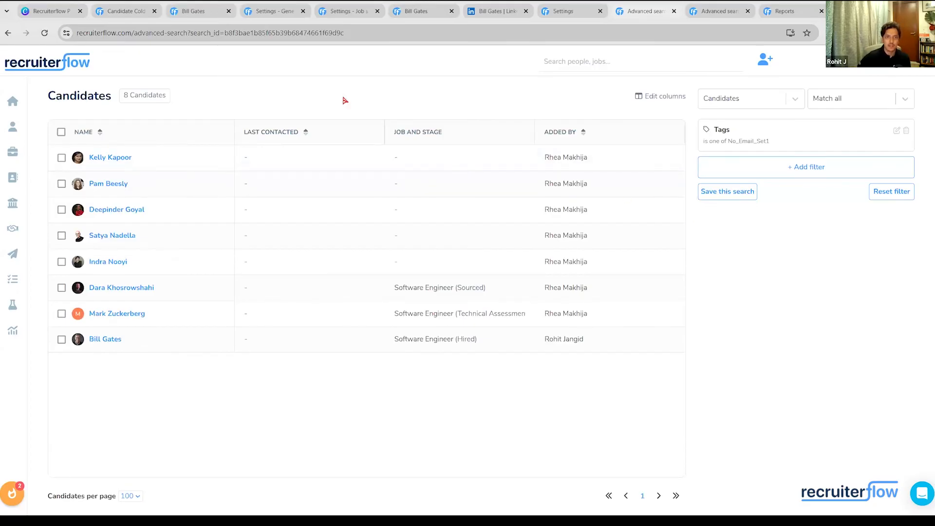
View the first tagged candidate's profile, advance to the following one, and return to the search results.
click(119, 157)
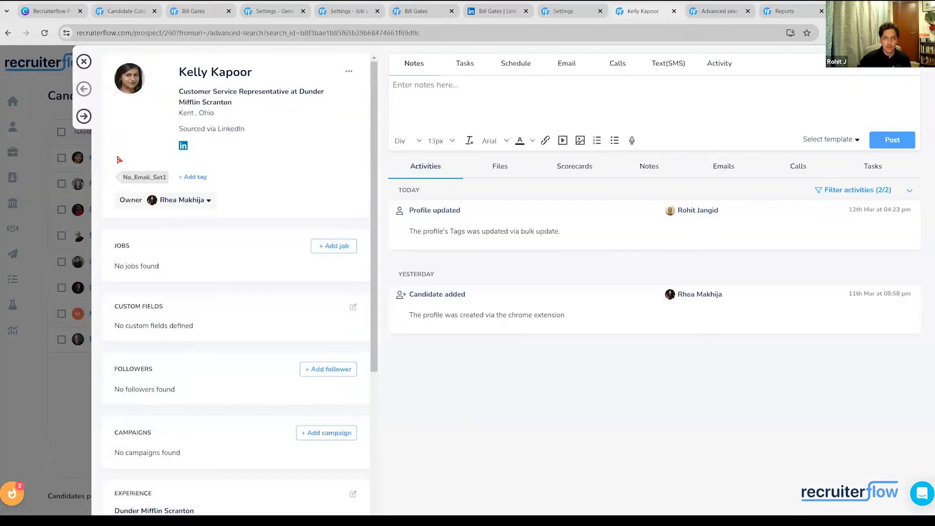
click(84, 118)
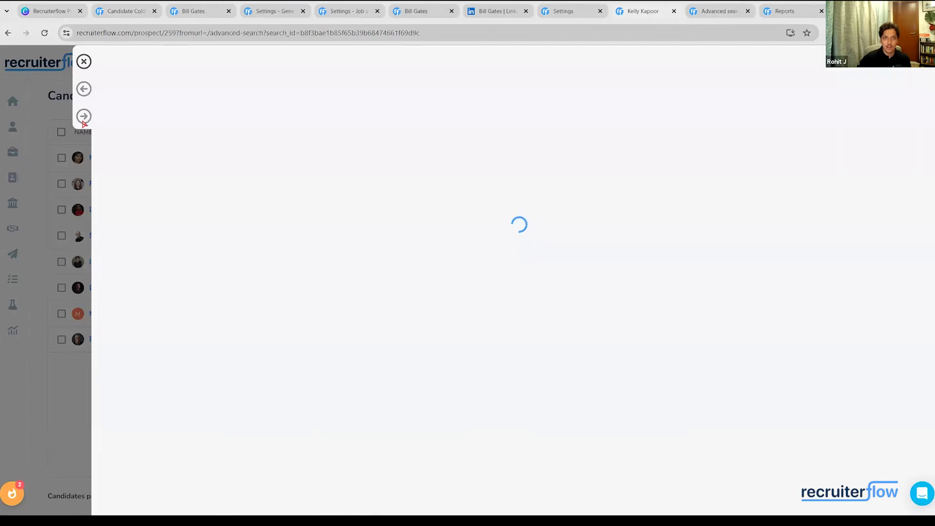
click(64, 155)
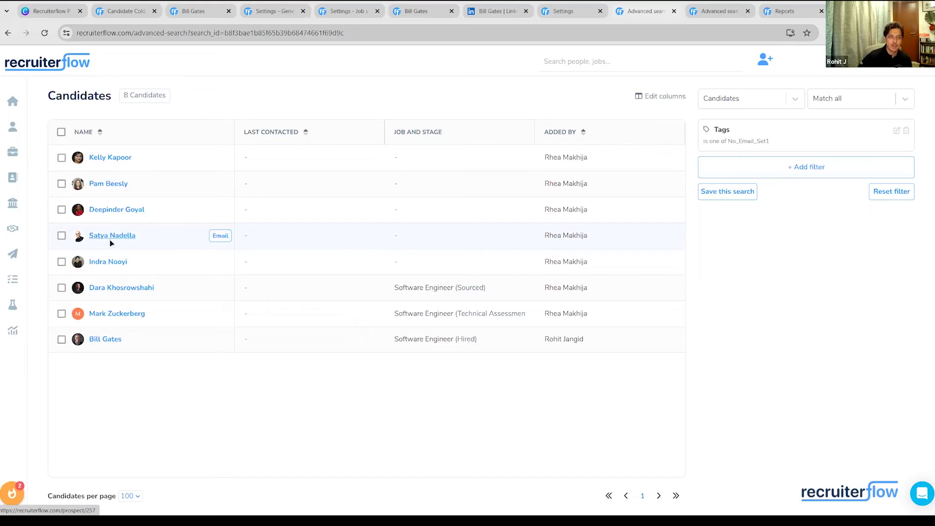
Select all candidates tagged No_Email_Set1, and switch to the other browser tab to view the full Candidates list.
click(61, 131)
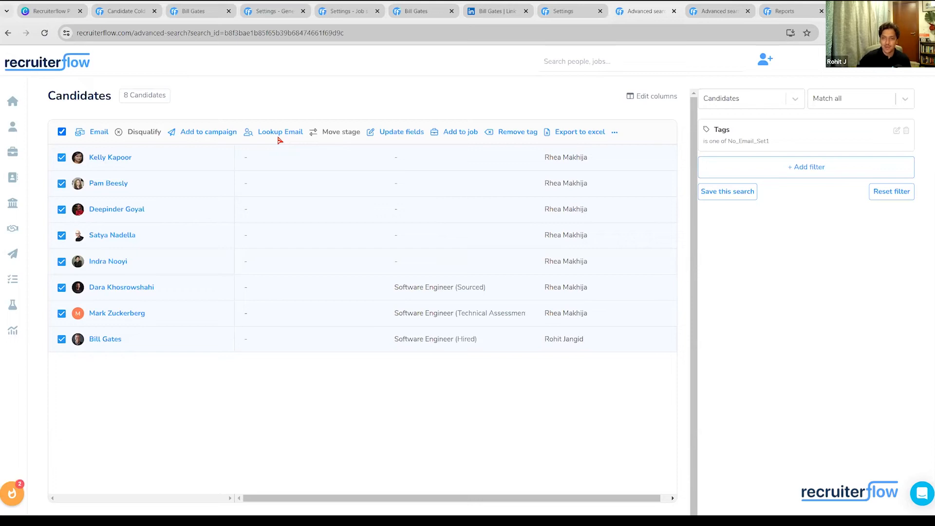
click(563, 11)
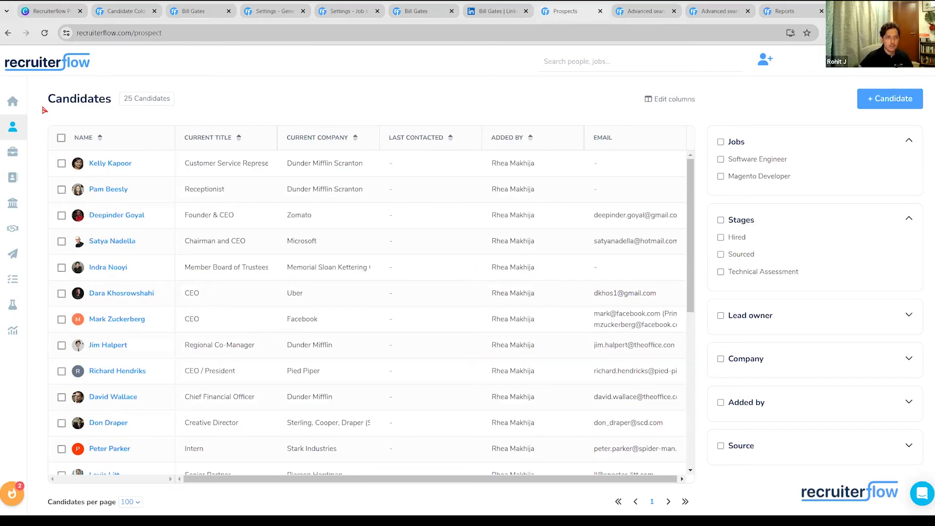
Open the first listed candidate's profile and set the Languages custom field to English.
click(109, 164)
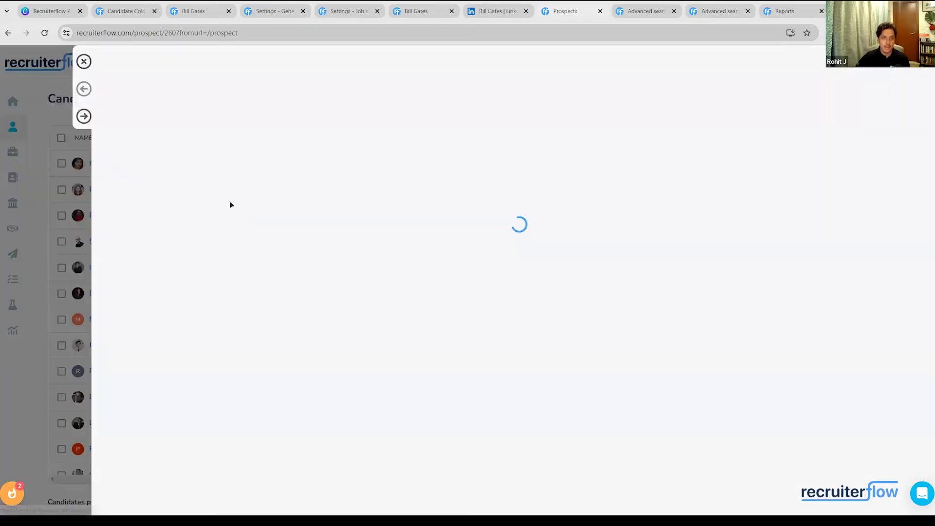
scroll(351, 244, down, 2)
click(355, 242)
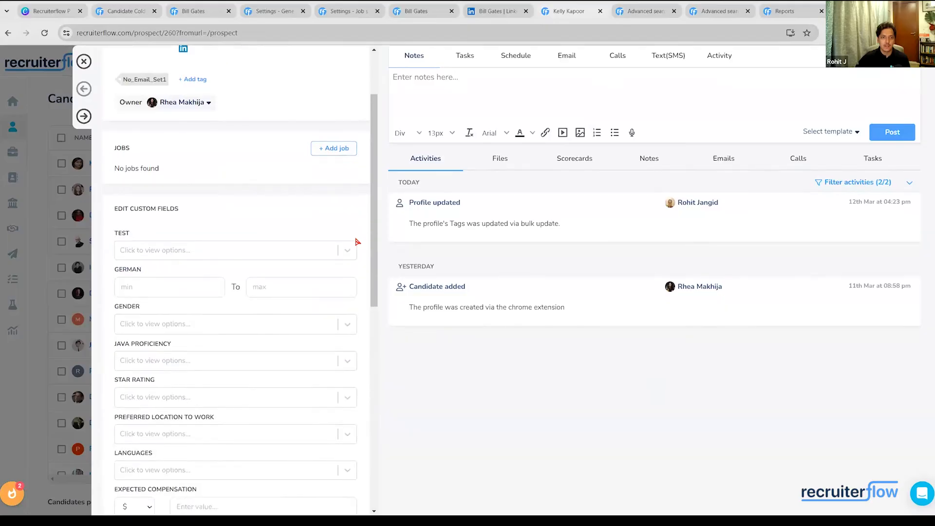
scroll(357, 242, down, 3)
scroll(171, 224, down, 1)
click(184, 257)
click(191, 280)
scroll(202, 271, up, 2)
scroll(202, 271, up, 1)
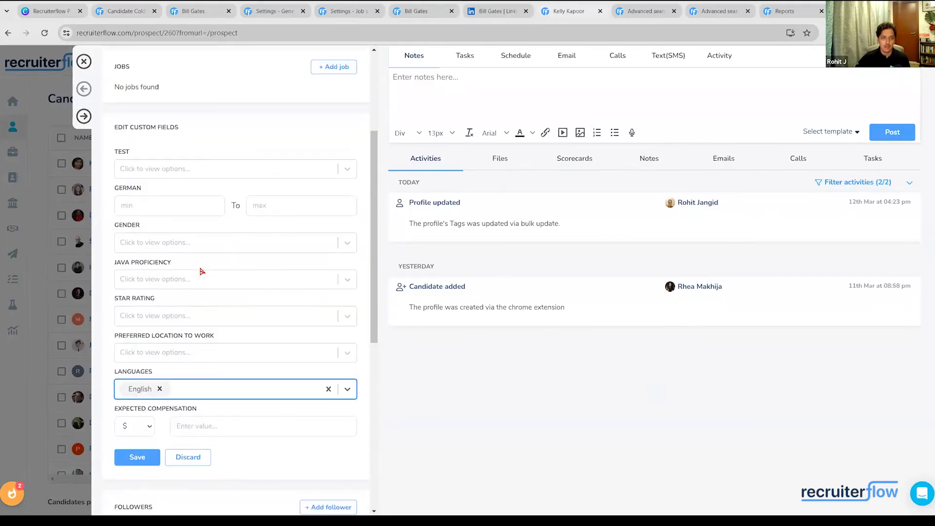
Set the candidate's Expected Compensation to $121,000 and save the custom fields.
click(210, 425)
text(1210000)
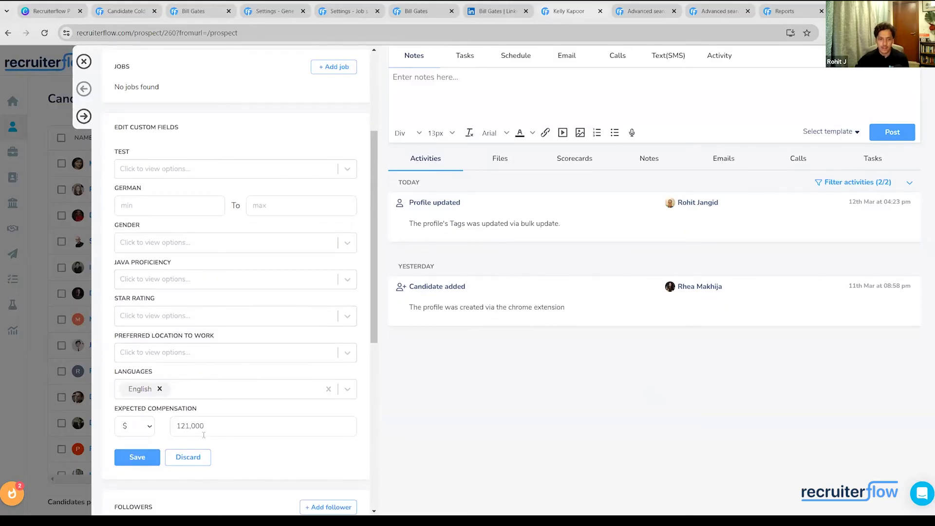
click(152, 462)
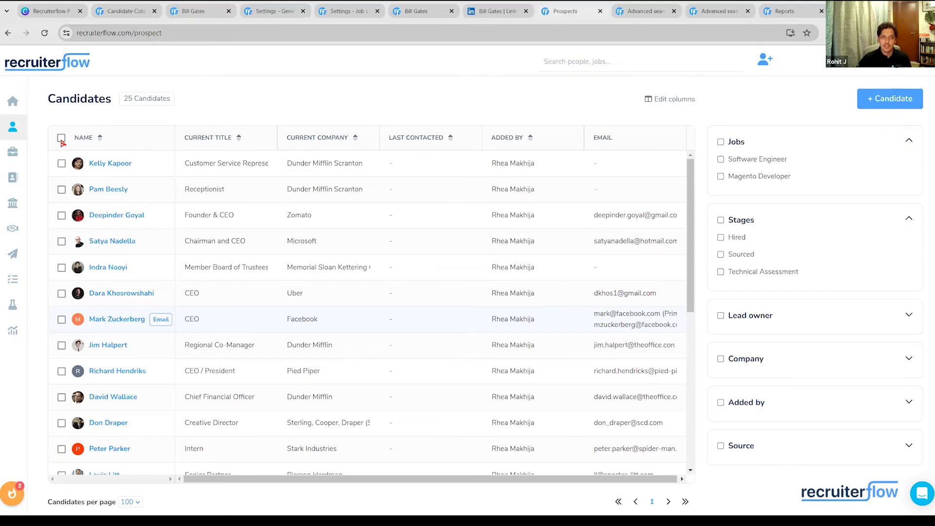
Bulk update all candidates with Remove values for the Expected Compensation field, confirming the change with 25.
click(61, 138)
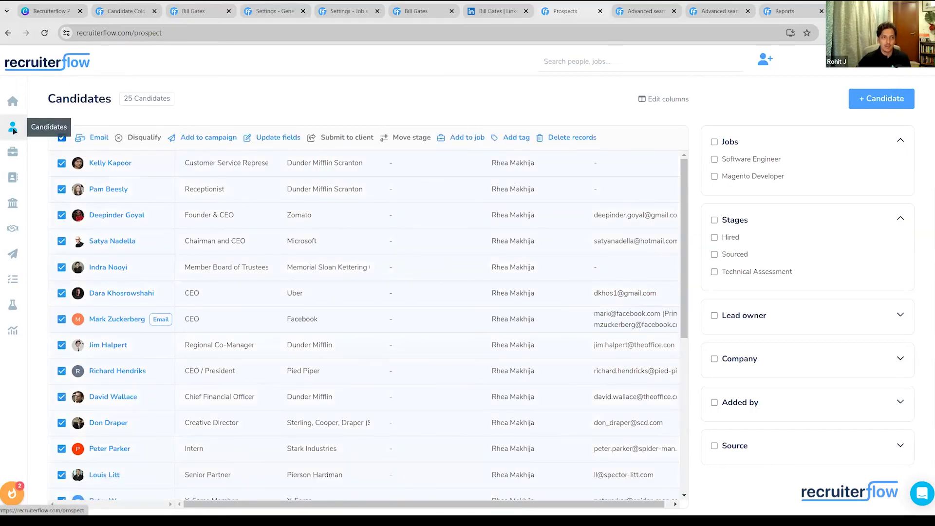
click(249, 138)
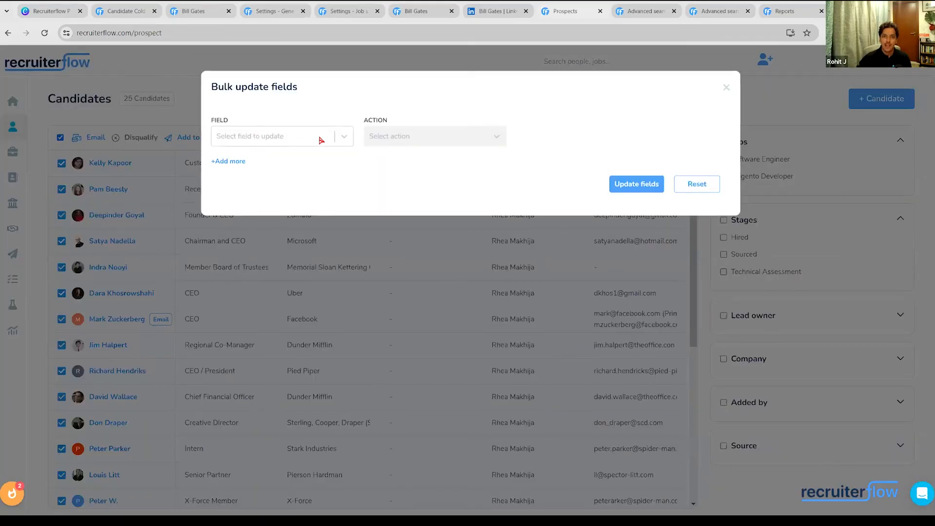
click(339, 140)
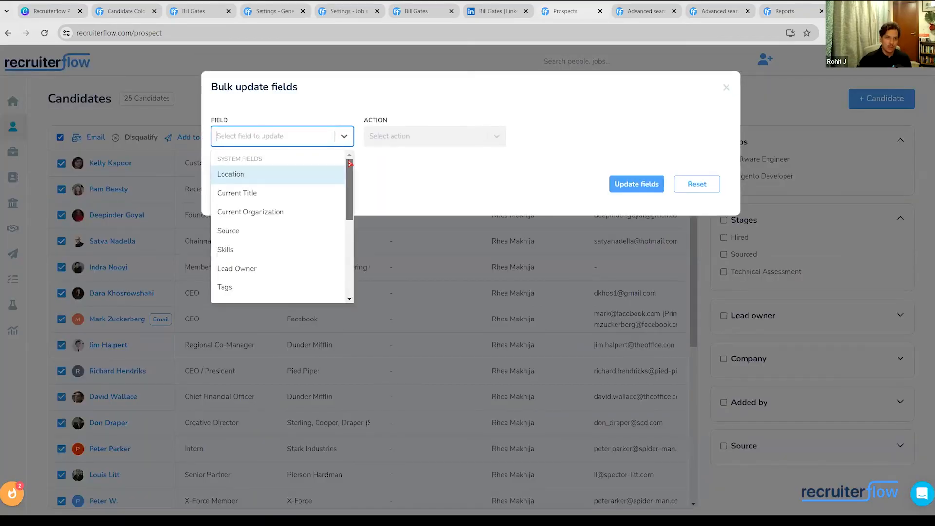
drag(351, 168, 354, 253)
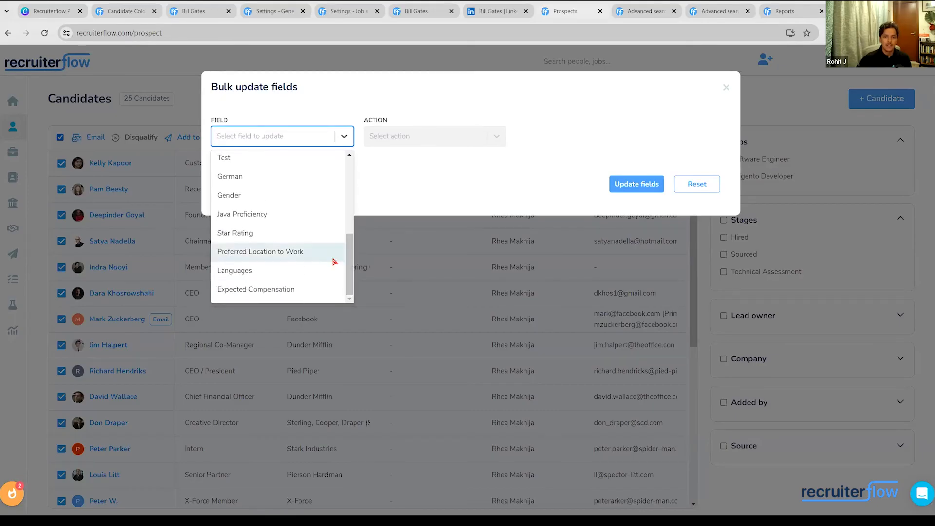
click(298, 290)
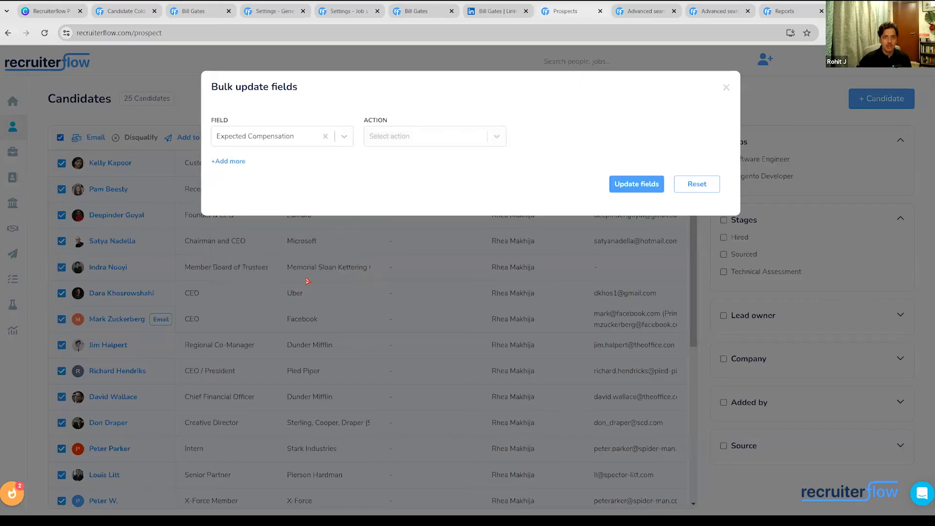
click(403, 138)
click(407, 180)
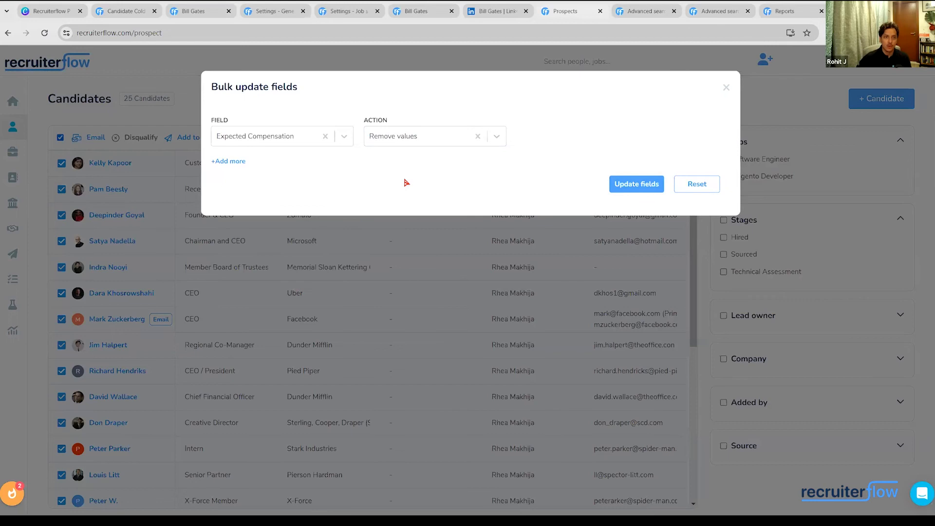
click(613, 187)
text(25)
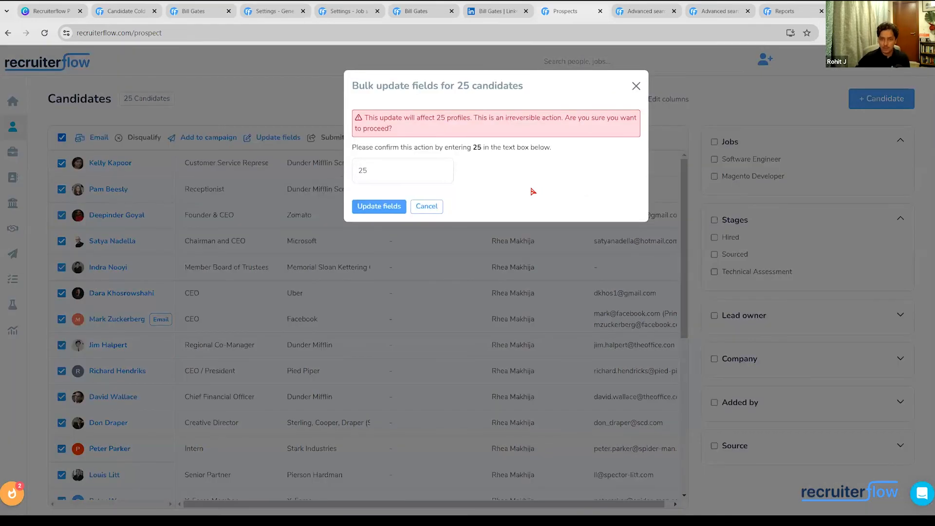
click(382, 208)
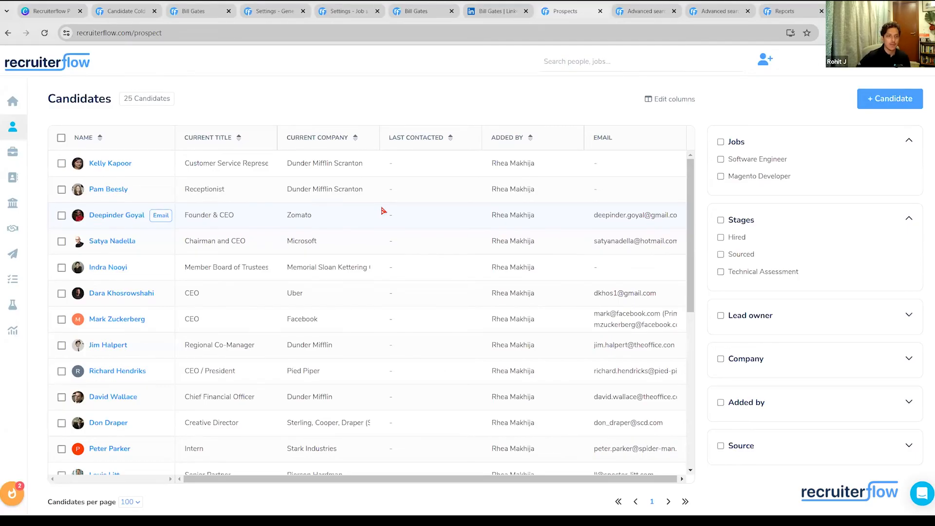
Check the custom fields in the first candidate's profile and advance through the following profiles.
click(112, 166)
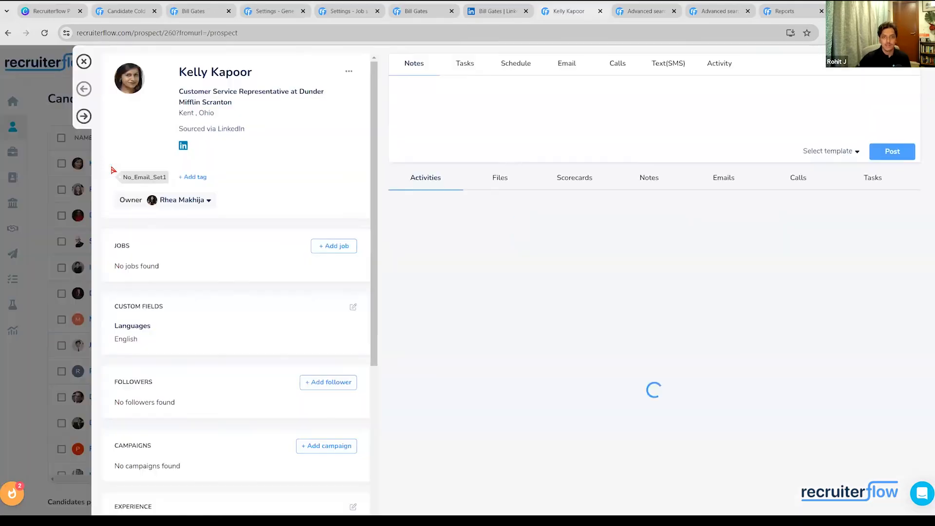
click(85, 117)
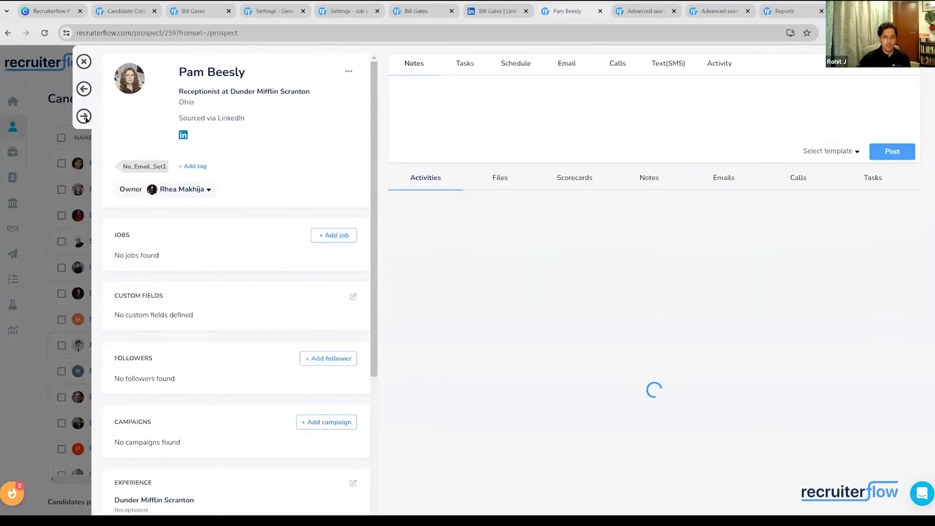
click(85, 117)
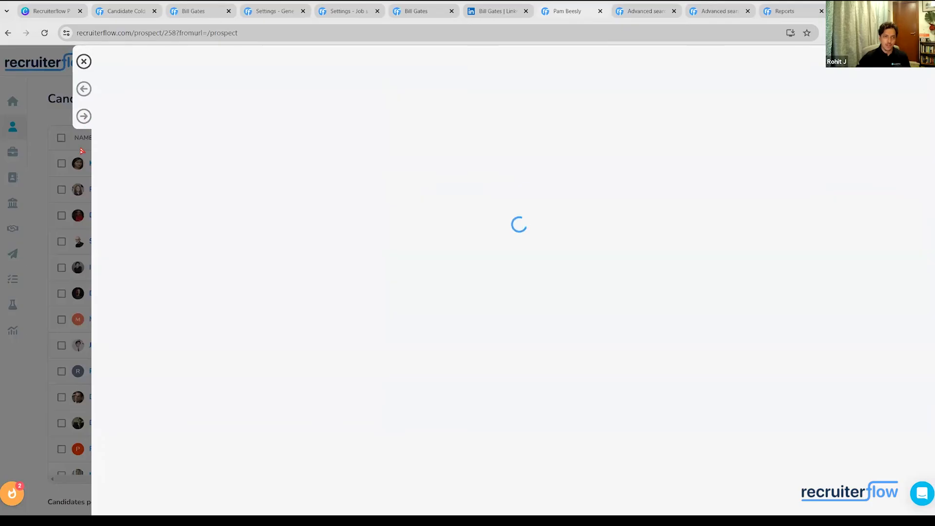
click(79, 164)
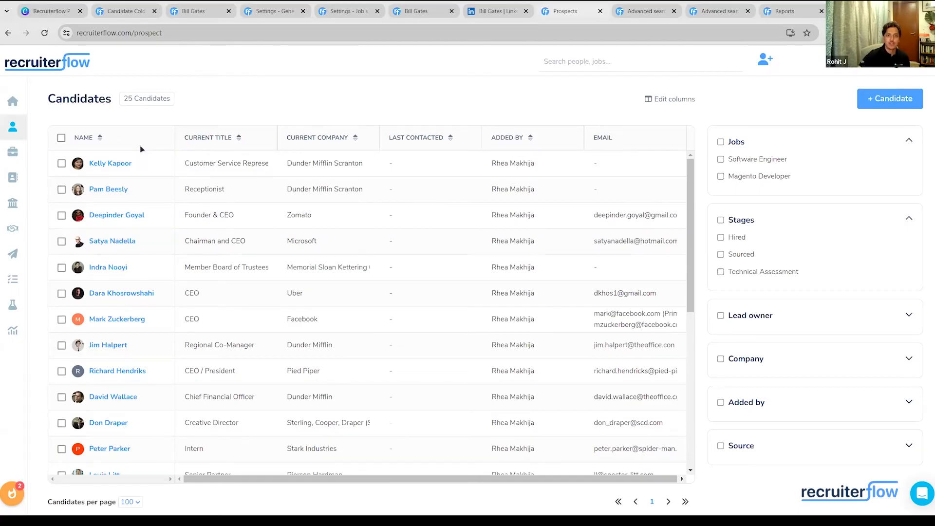
Select all candidates and try a bulk field update on Location with the Change to action.
click(61, 138)
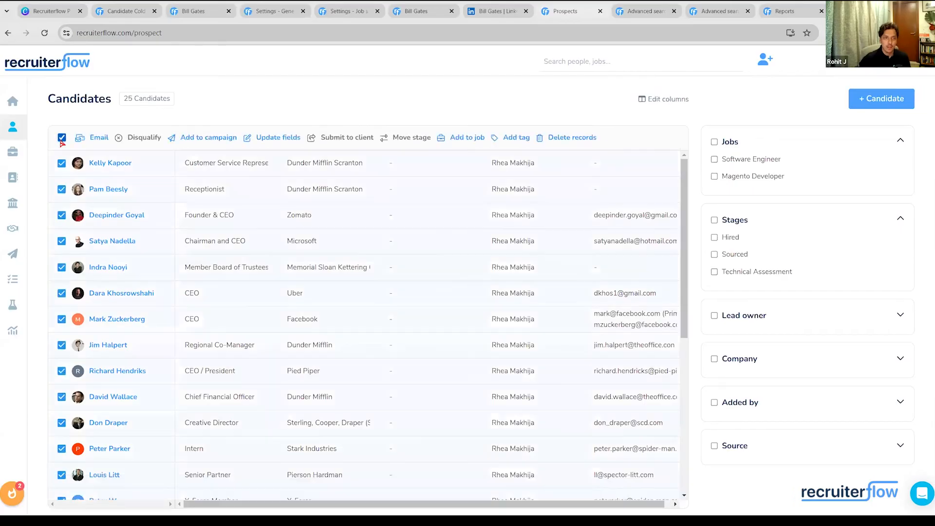
click(272, 138)
click(309, 139)
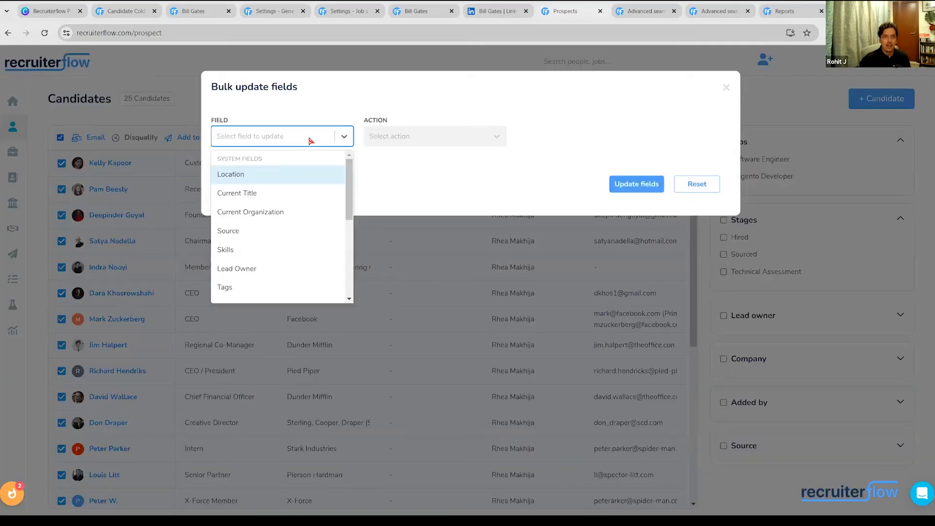
click(307, 174)
click(424, 144)
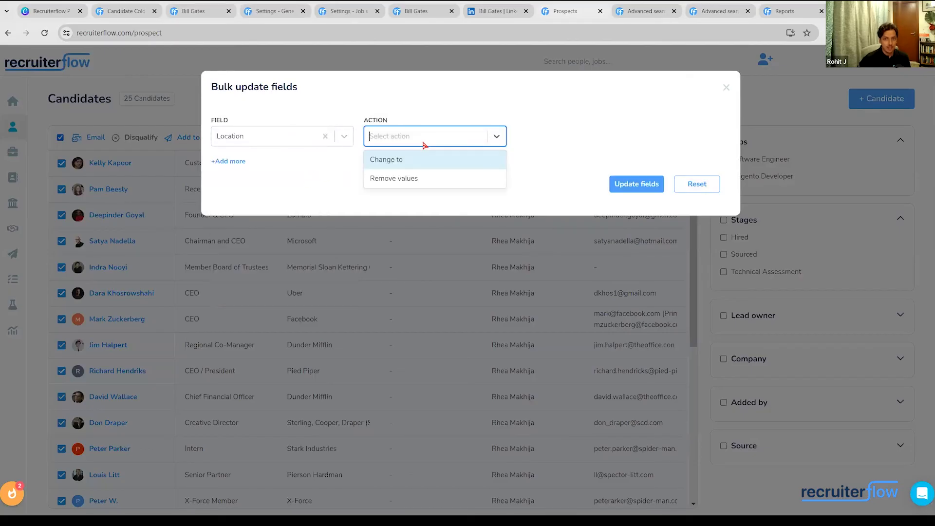
click(435, 161)
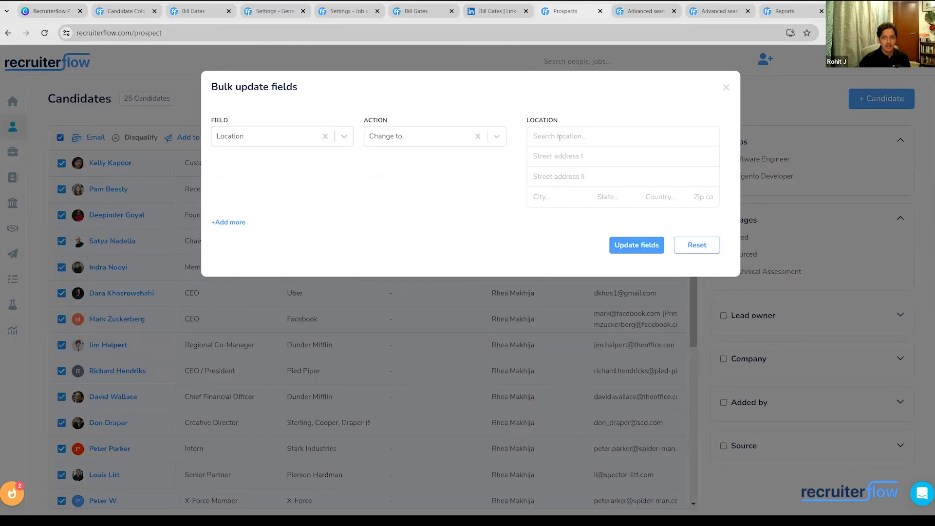
Try the Add action for Java Proficiency in the bulk update, check its value options, and close without updating.
click(315, 136)
scroll(307, 200, down, 5)
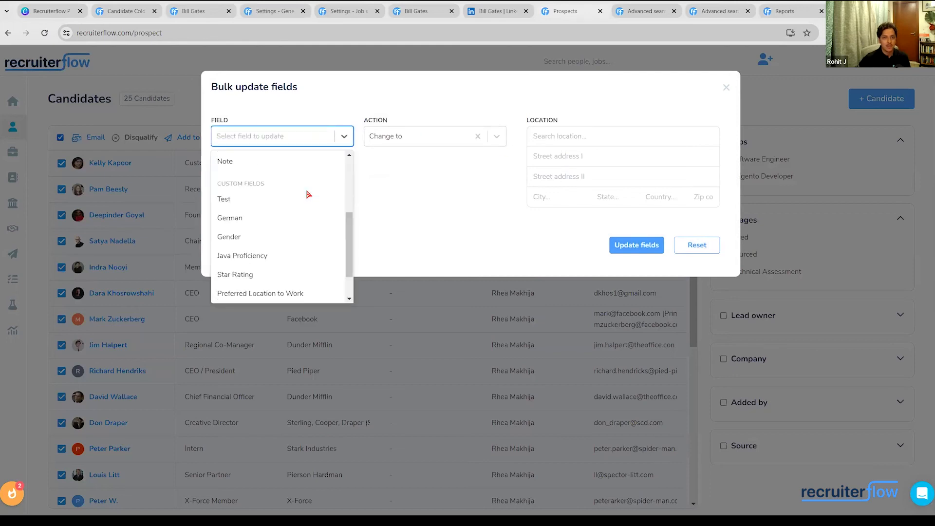
click(307, 213)
click(431, 142)
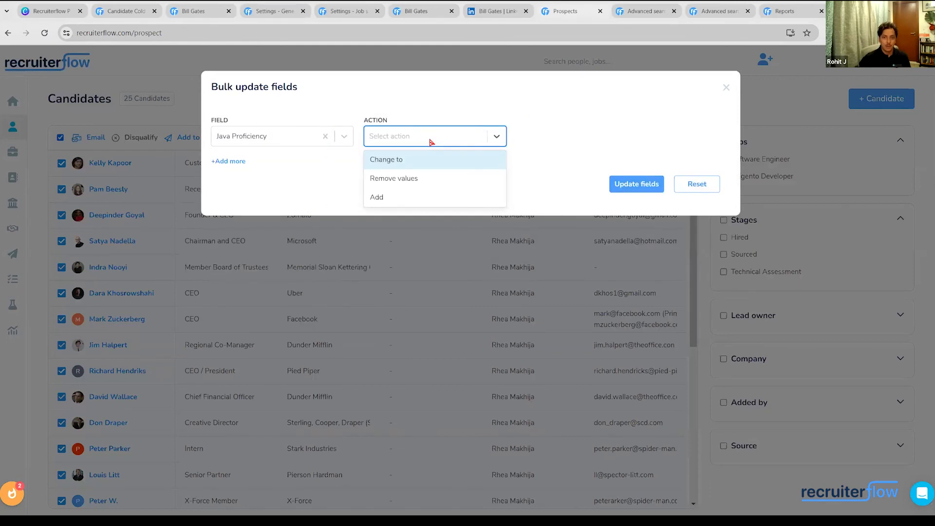
click(432, 197)
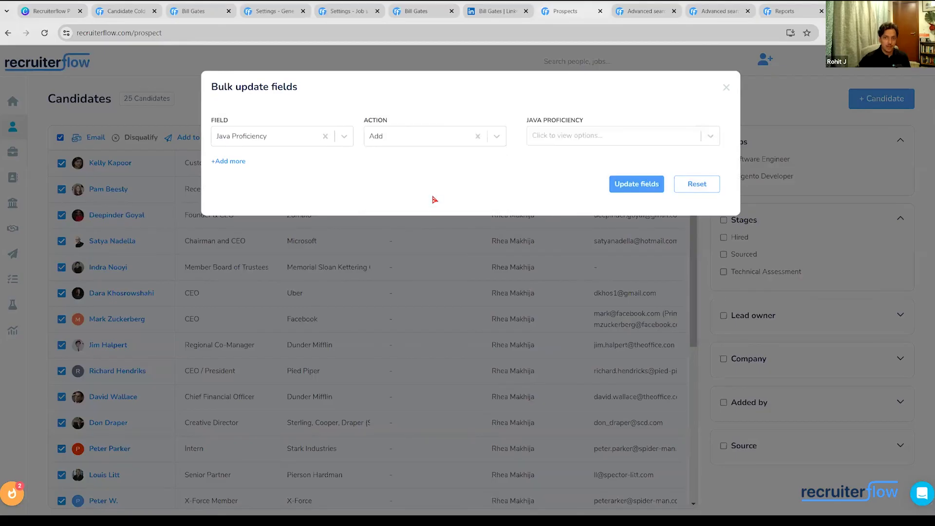
click(575, 142)
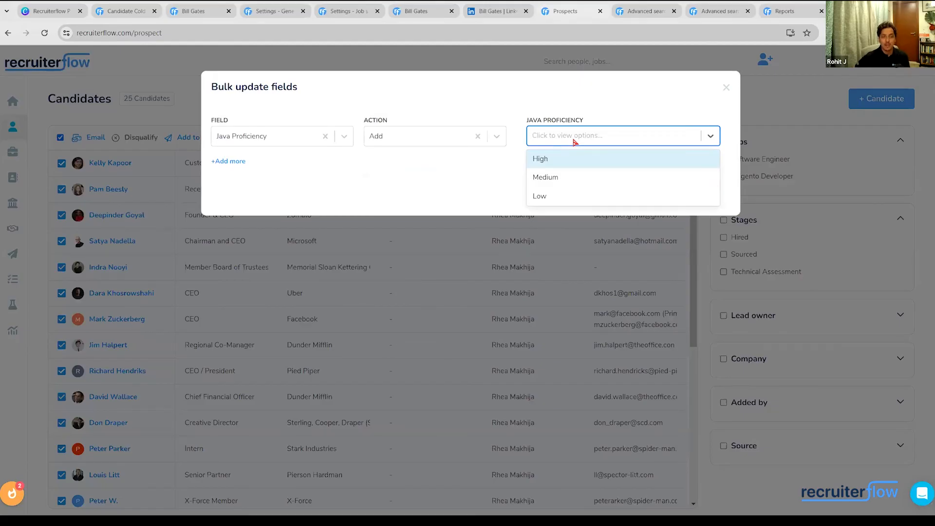
click(504, 170)
click(726, 88)
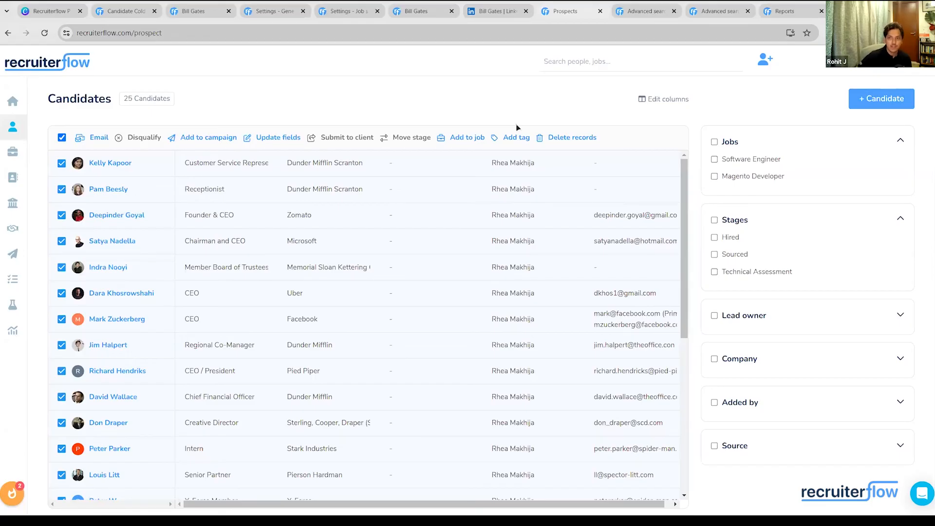
Run an advanced search for candidates last engaged more than 365 days ago, and remove the filter.
click(608, 61)
click(633, 111)
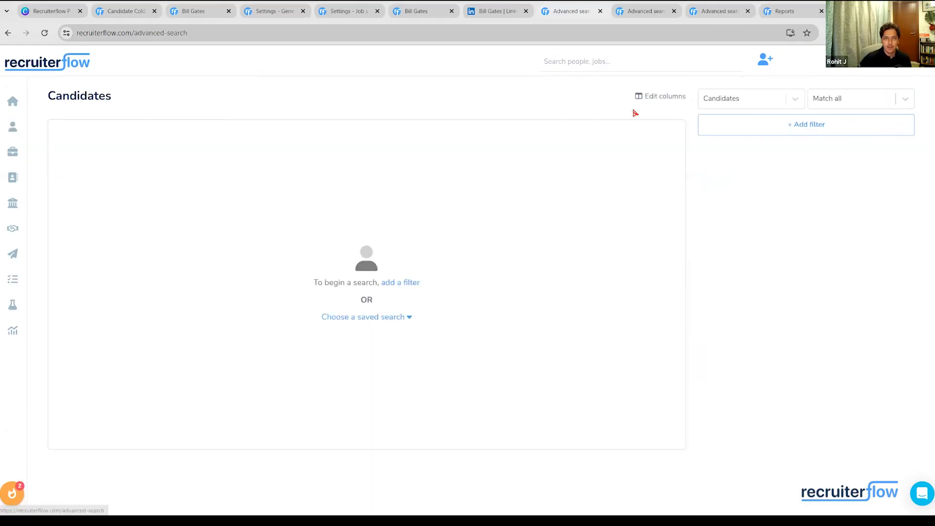
click(777, 131)
text(last en)
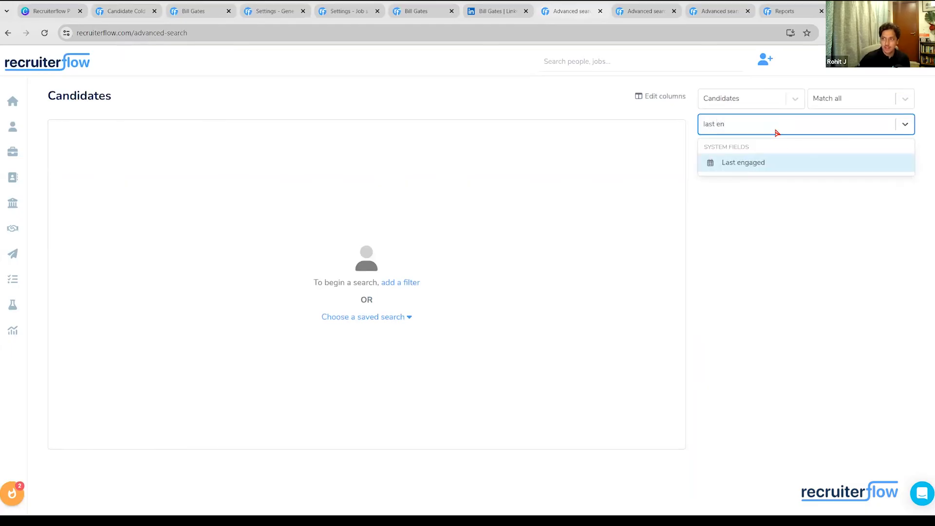
click(781, 163)
click(707, 158)
text(365)
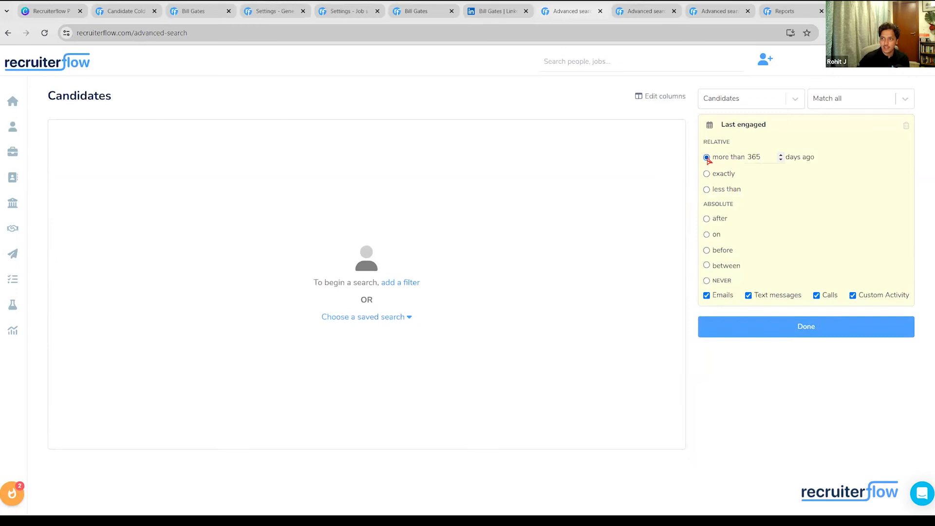
click(755, 327)
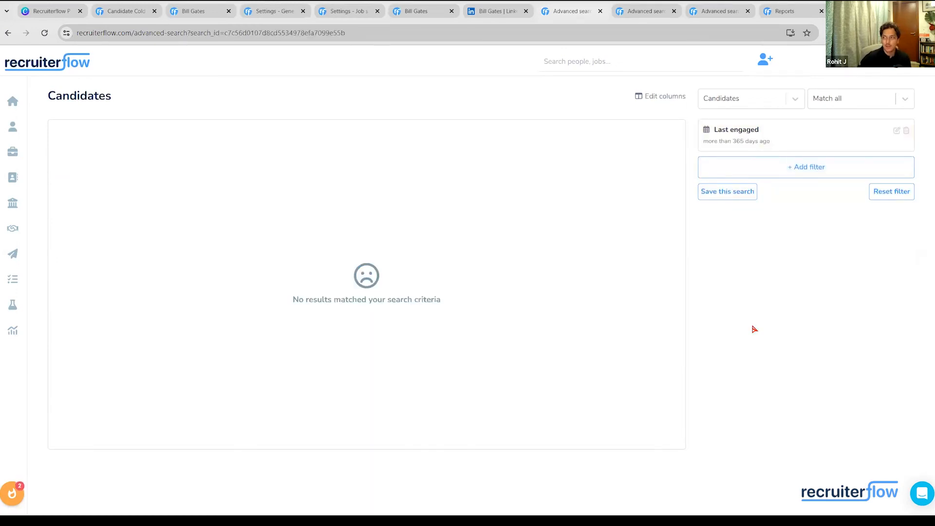
click(906, 131)
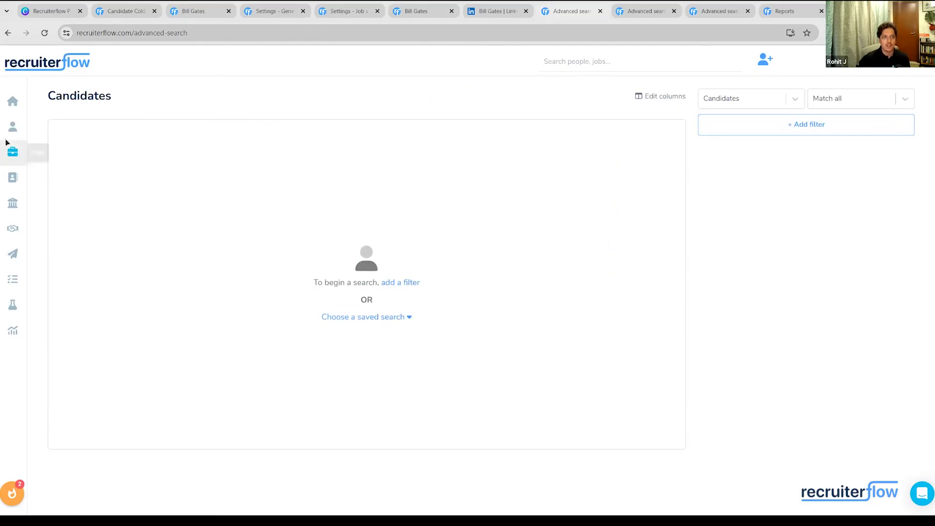
Open the Days In Stage recruiting report and set its date range to This Year.
click(12, 127)
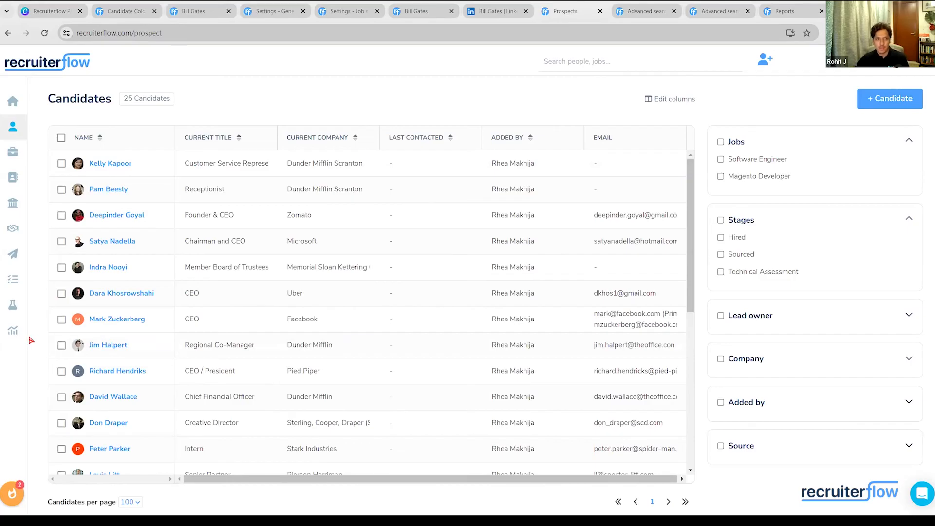
click(9, 329)
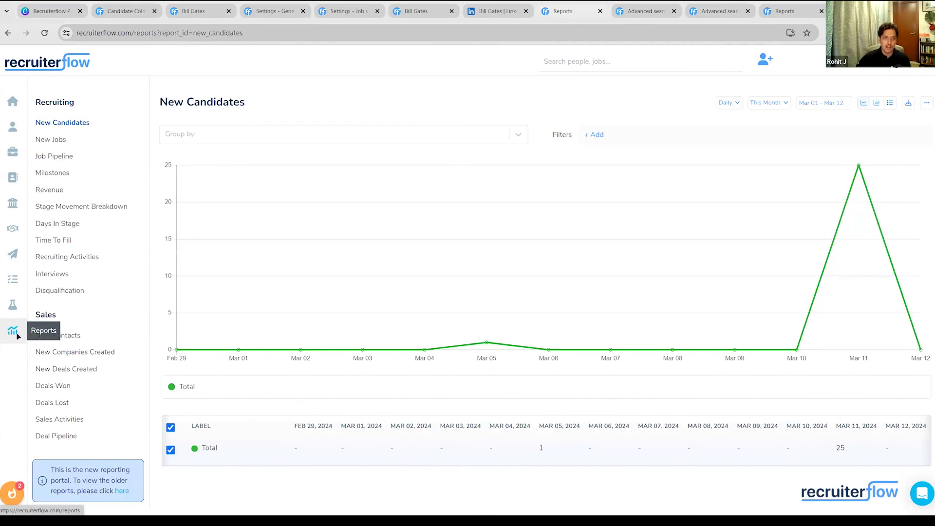
click(76, 228)
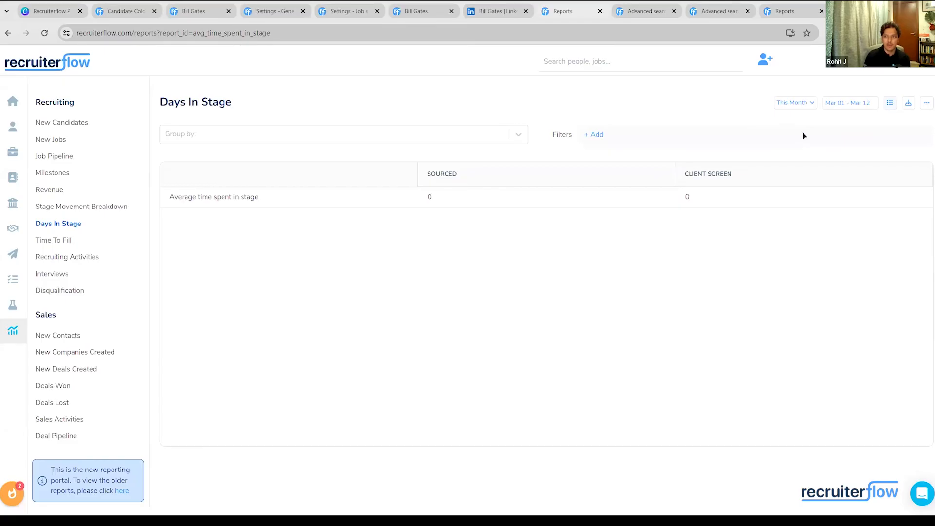
click(808, 104)
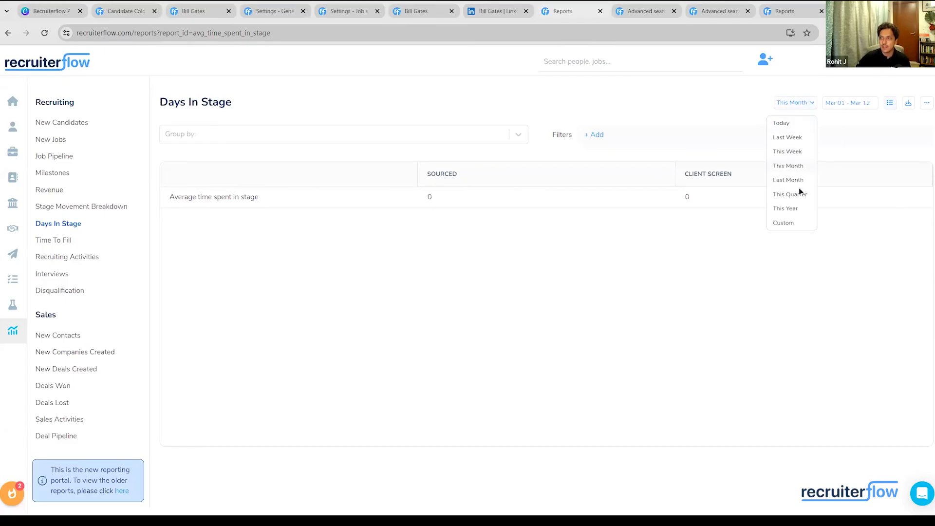
click(799, 209)
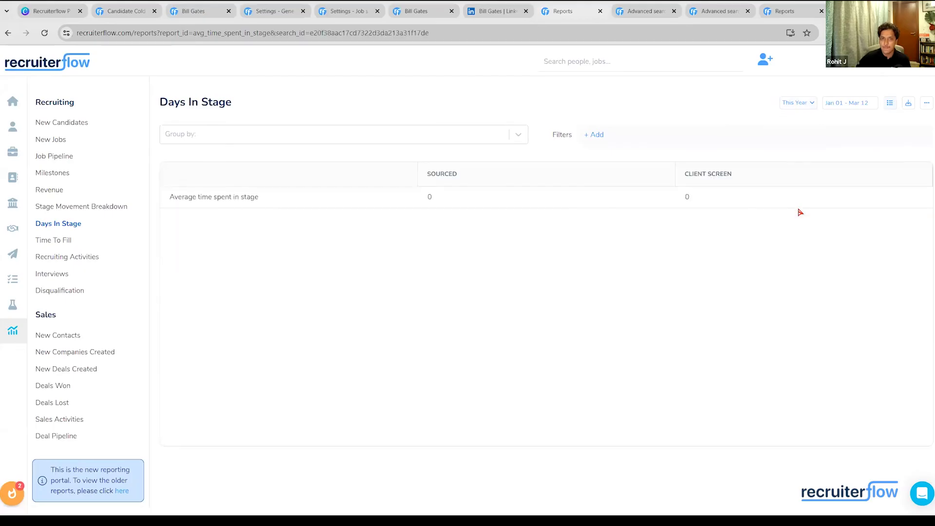
View the Days In Stage report grouped by Job and by Company, removing each grouping after viewing.
click(335, 143)
click(322, 156)
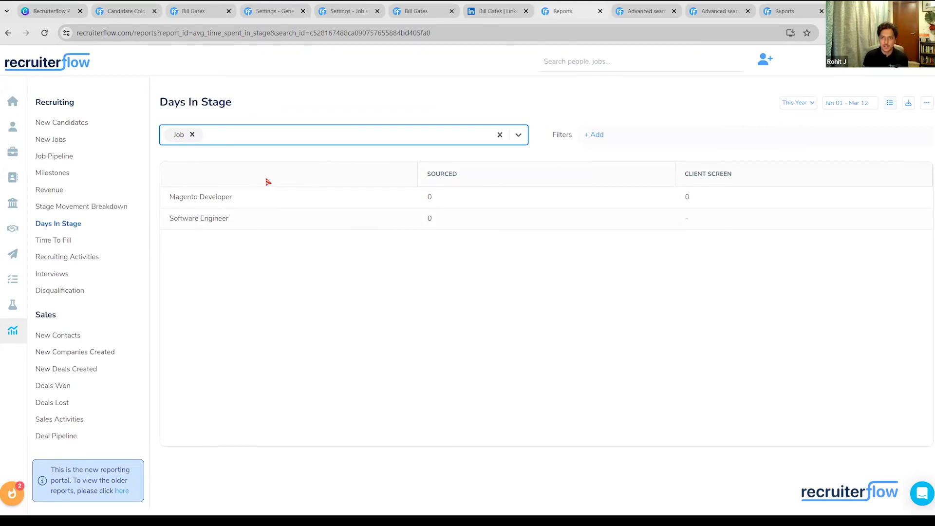
click(192, 135)
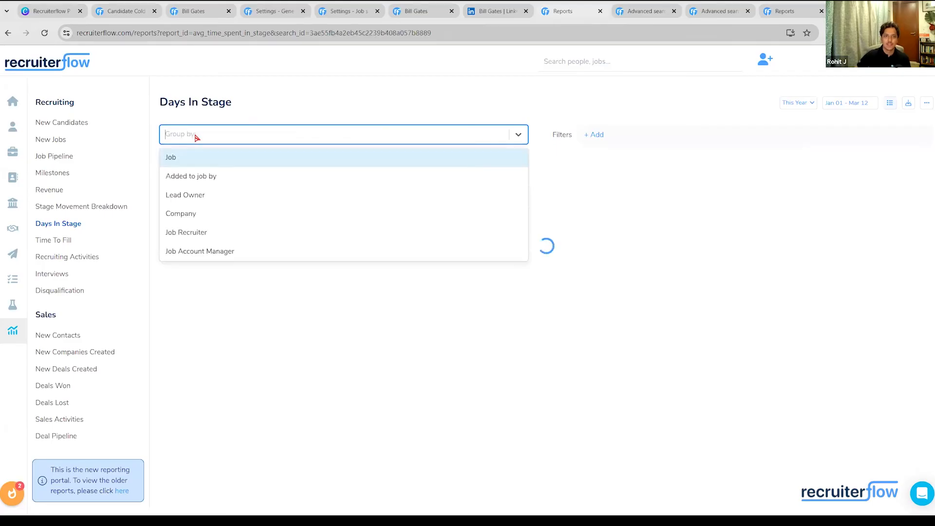
click(197, 213)
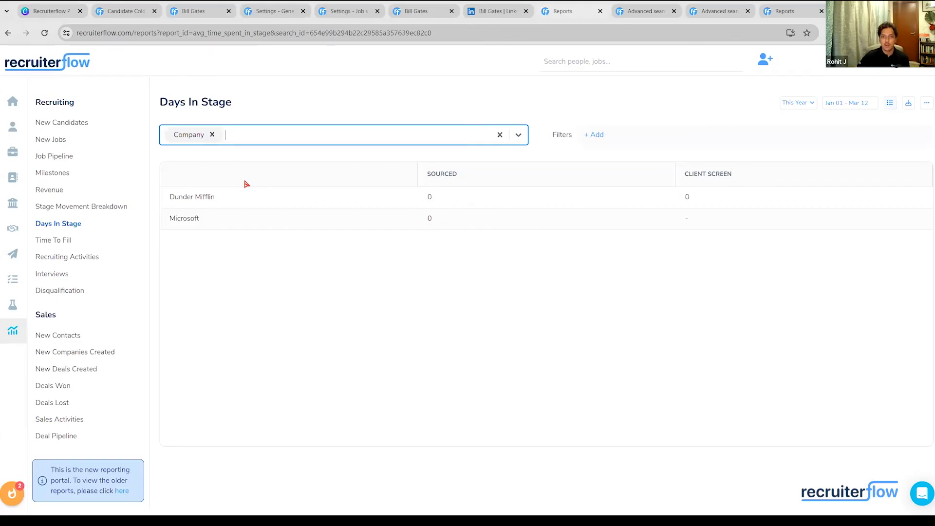
click(211, 135)
View the Days In Stage report grouped by Job Account Manager and by Job Recruiter, and clear the grouping.
click(210, 248)
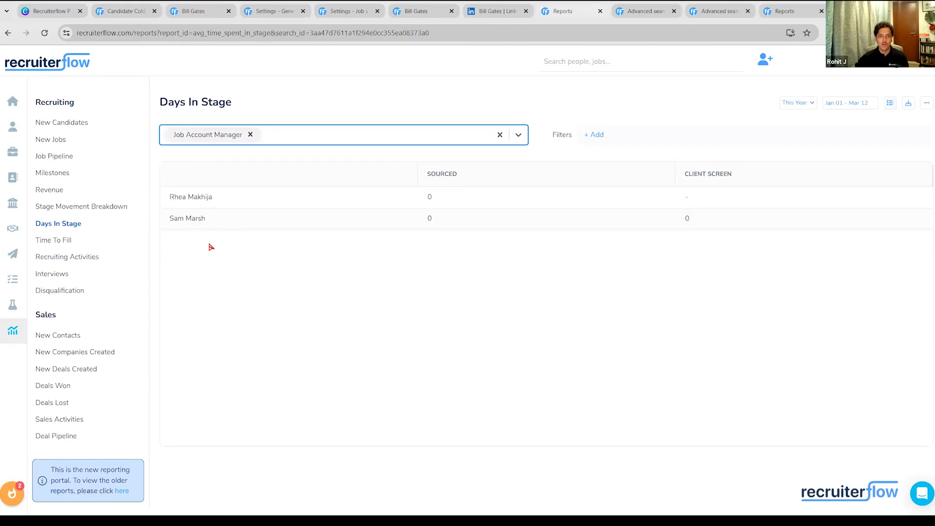
click(250, 135)
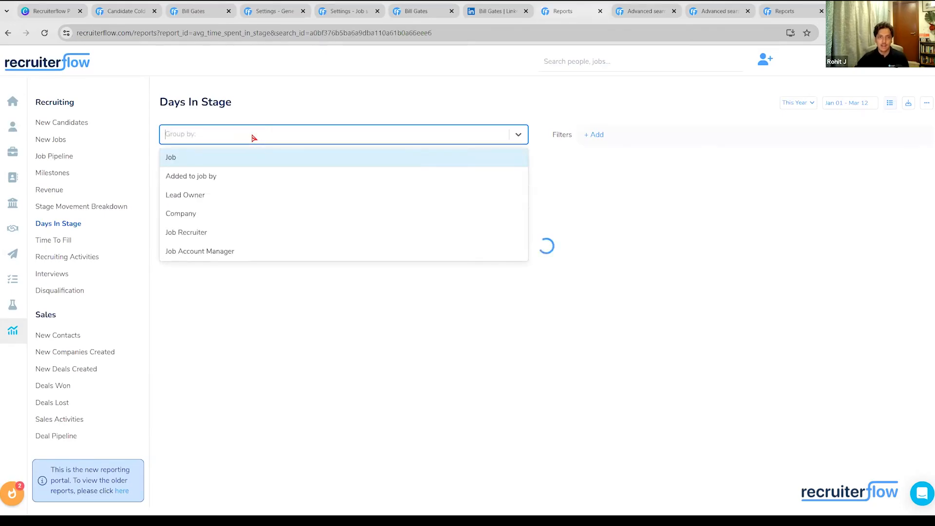
click(247, 232)
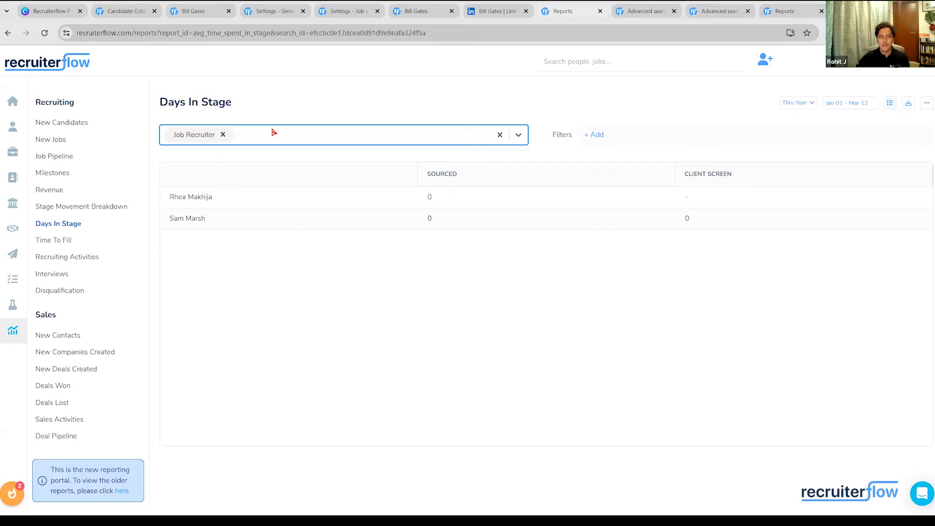
click(224, 134)
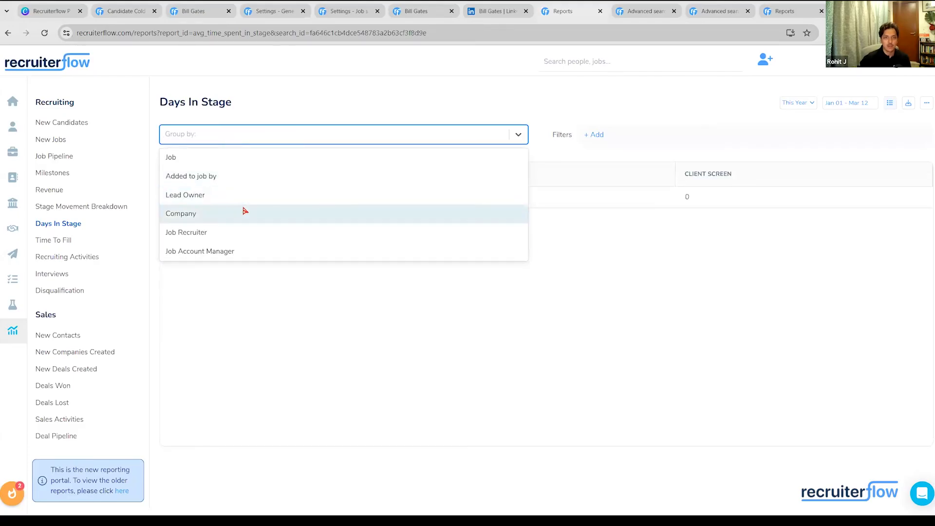
click(256, 306)
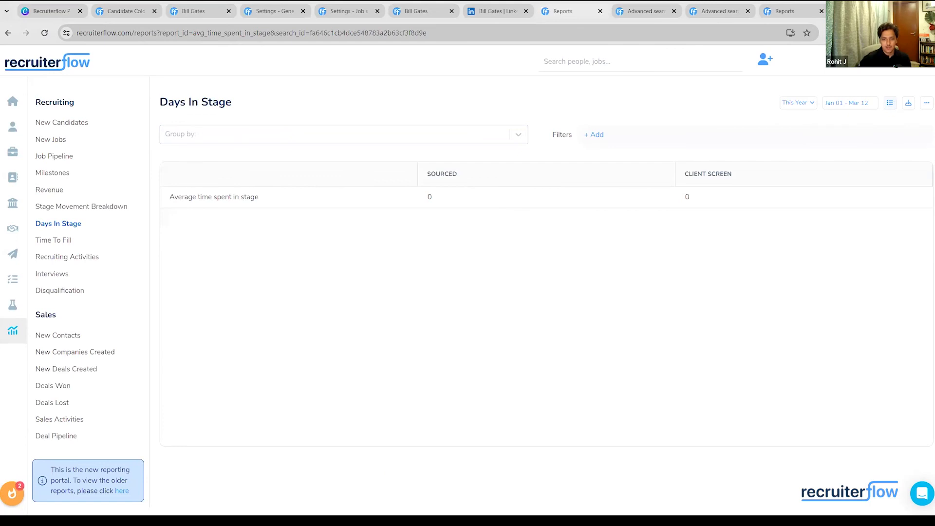